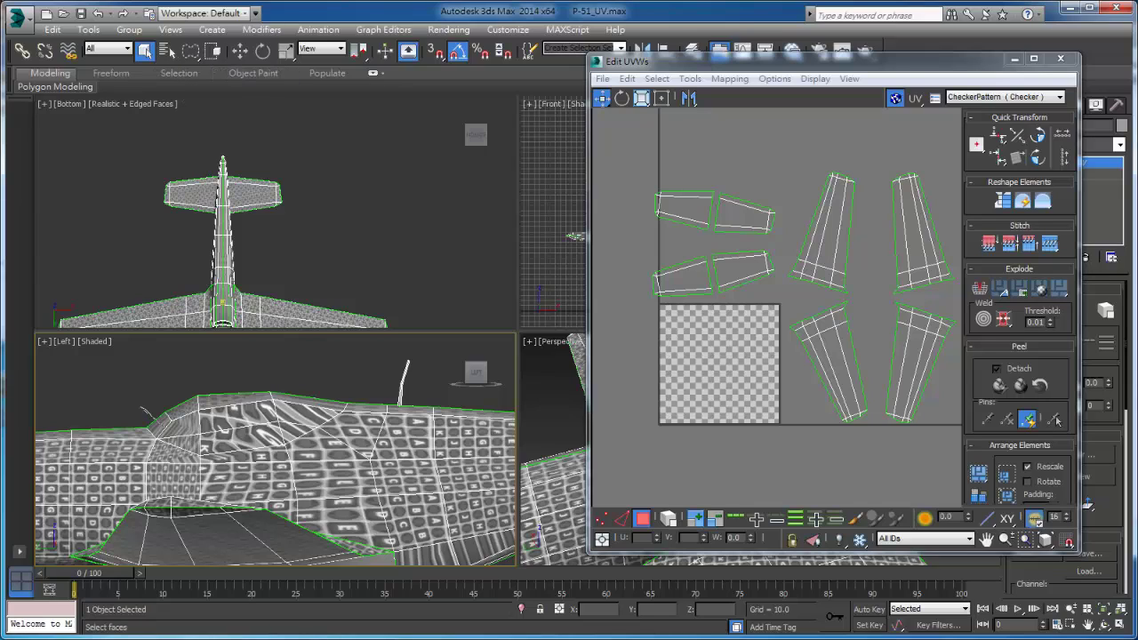
Try to select the cockpit canopy faces with a region selection in the Left viewport.
{"action": "mouse_move", "coordinate": [169, 408]}
{"action": "left_mouse_down"}
{"action": "mouse_move", "coordinate": [311, 377]}
{"action": "mouse_move", "coordinate": [162, 361]}
{"action": "left_mouse_up"}
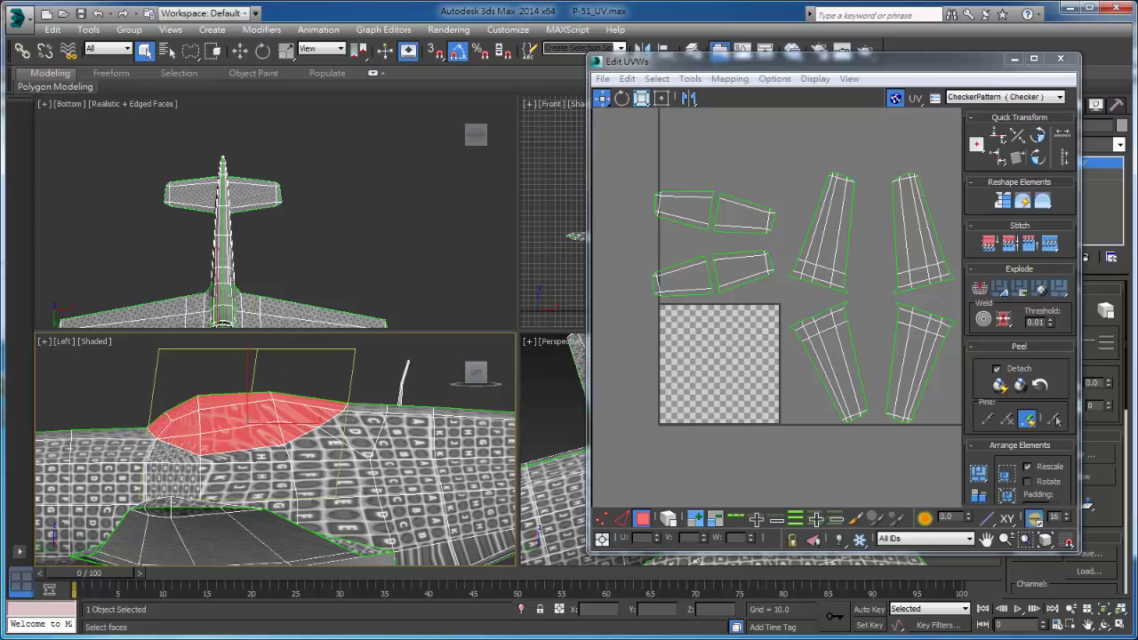
{"action": "left_click", "coordinate": [702, 480]}
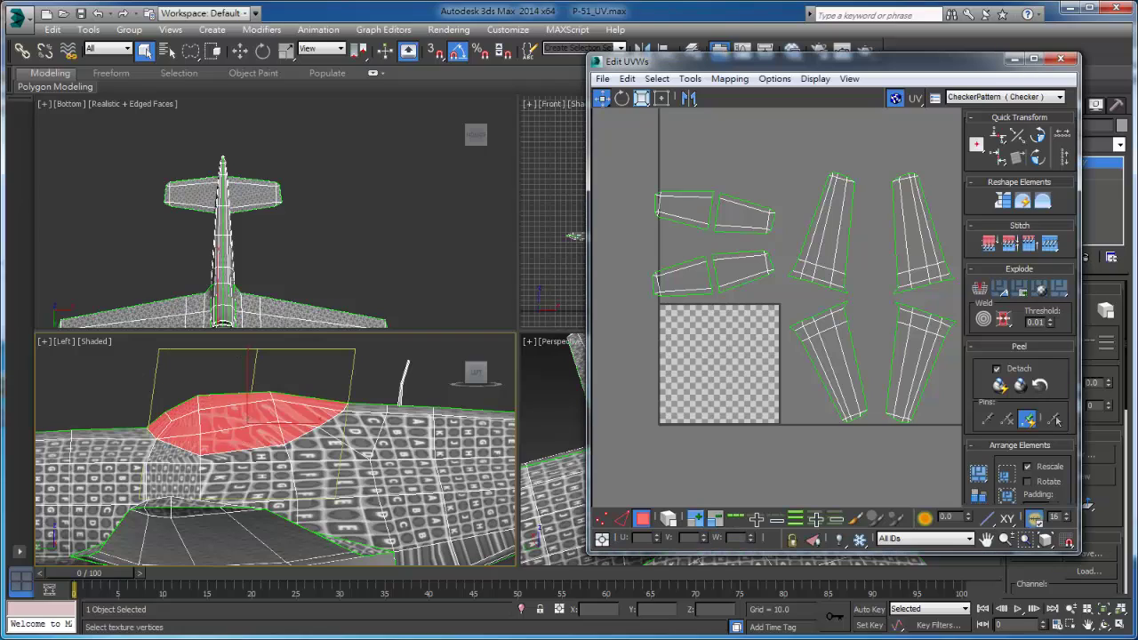
{"action": "left_click_drag", "start_coordinate": [712, 61], "coordinate": [250, 49]}
{"action": "middle_click_drag", "start_coordinate": [765, 445], "coordinate": [836, 445], "text": "alt"}
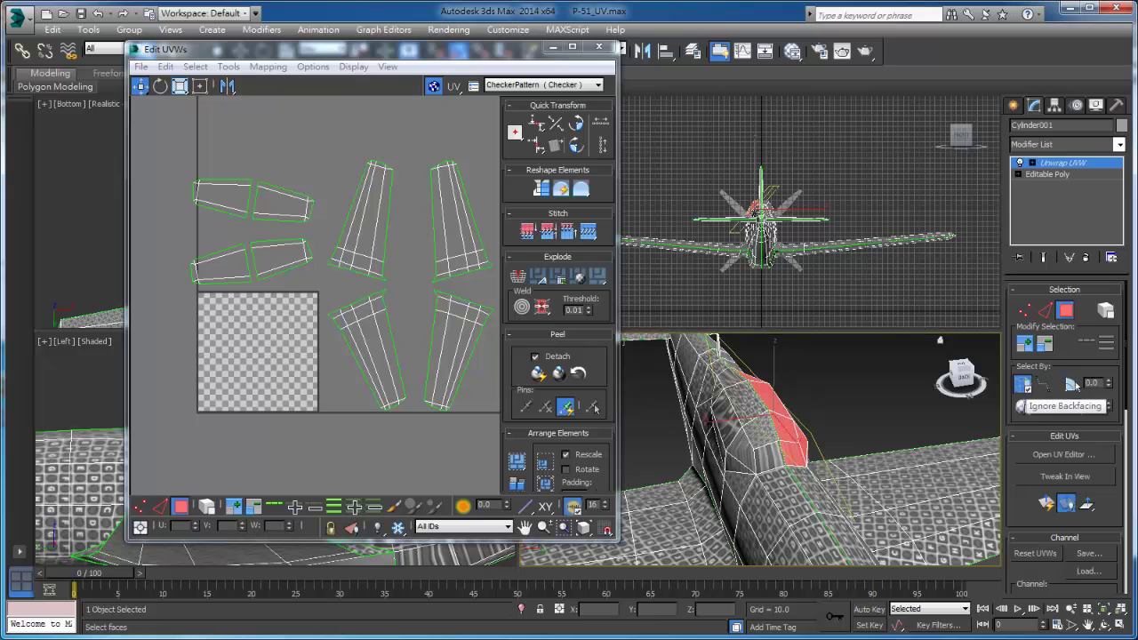
Turn off Ignore Backfacing, then select one windshield face and grow the selection to cover the entire cockpit canopy.
{"action": "left_click", "coordinate": [1022, 384]}
{"action": "left_click_drag", "start_coordinate": [356, 48], "coordinate": [692, 57]}
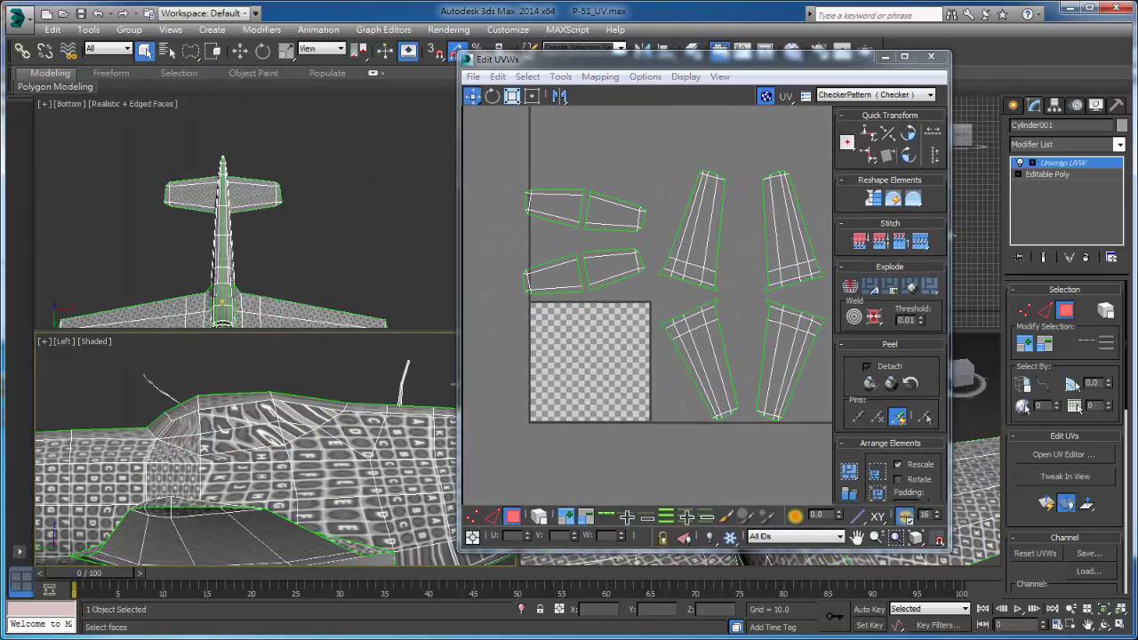
{"action": "left_click", "coordinate": [181, 411]}
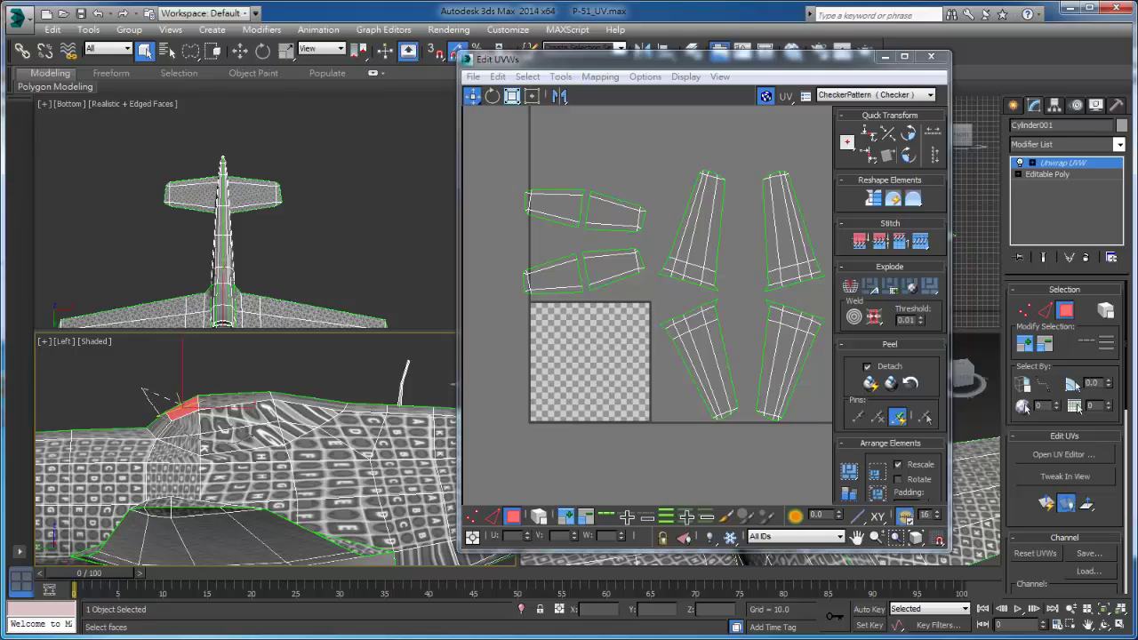
{"action": "key", "text": "ctrl+Page_Up"}
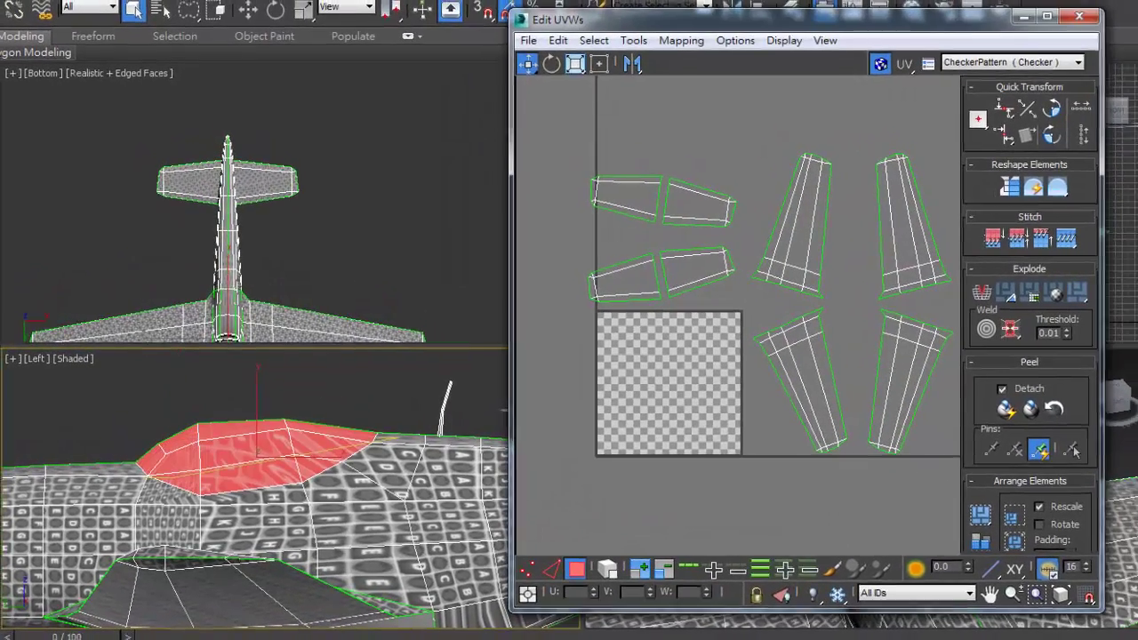
{"action": "left_click_drag", "start_coordinate": [676, 16], "coordinate": [147, 16]}
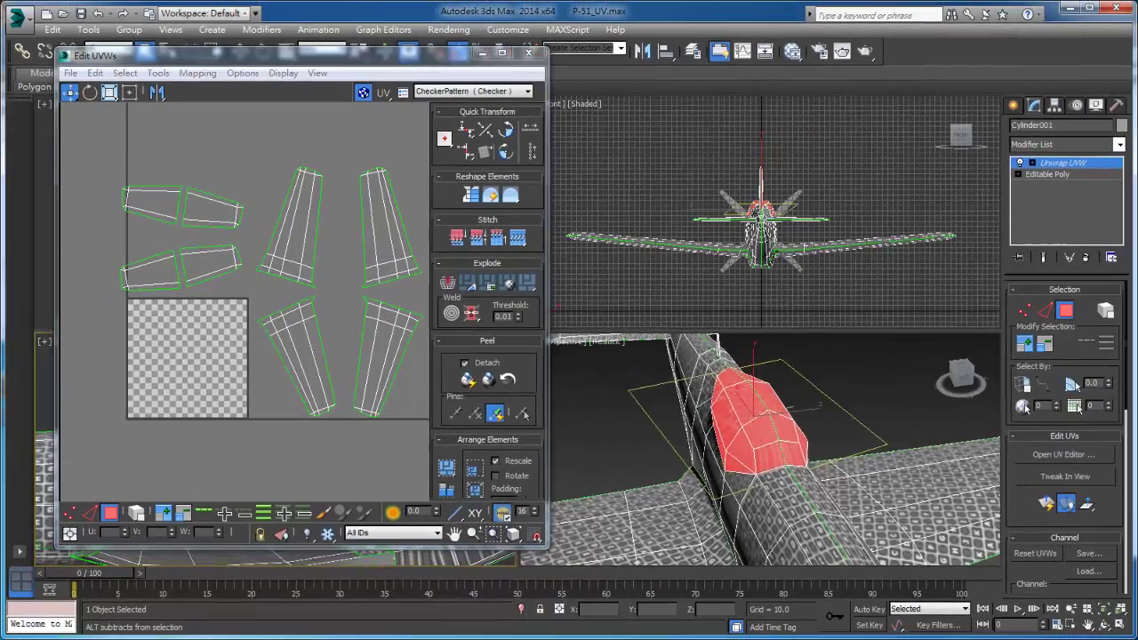
{"action": "middle_click_drag", "start_coordinate": [765, 445], "coordinate": [685, 449], "text": "alt"}
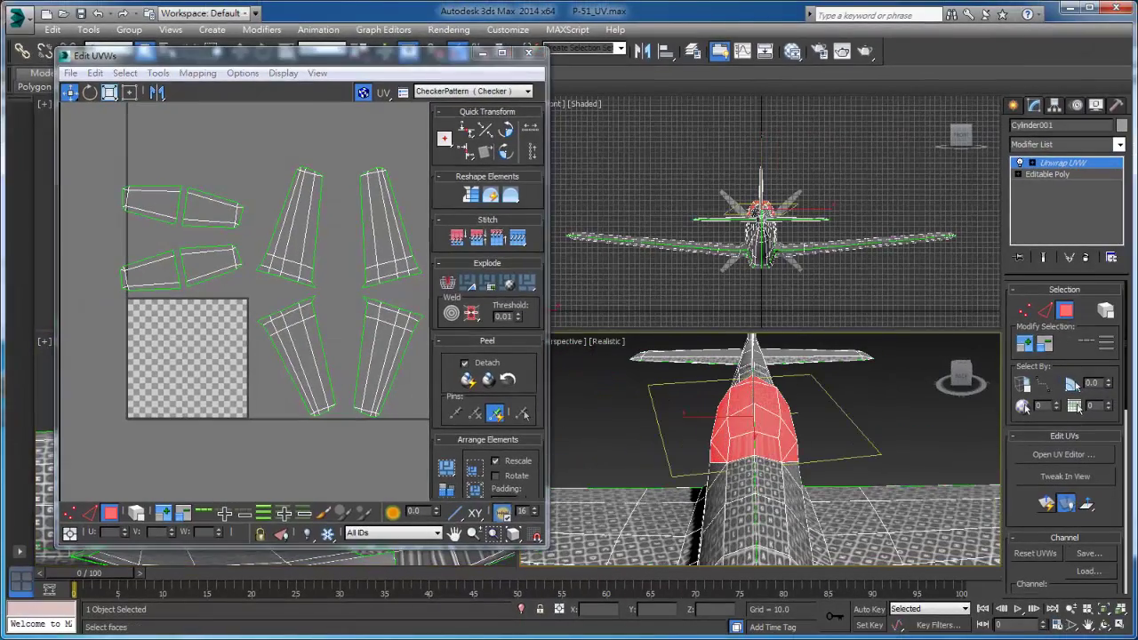
Planar-map the selected canopy faces into their own UV shell and inspect the checker texture with the faces deselected.
{"action": "left_click", "coordinate": [1066, 503]}
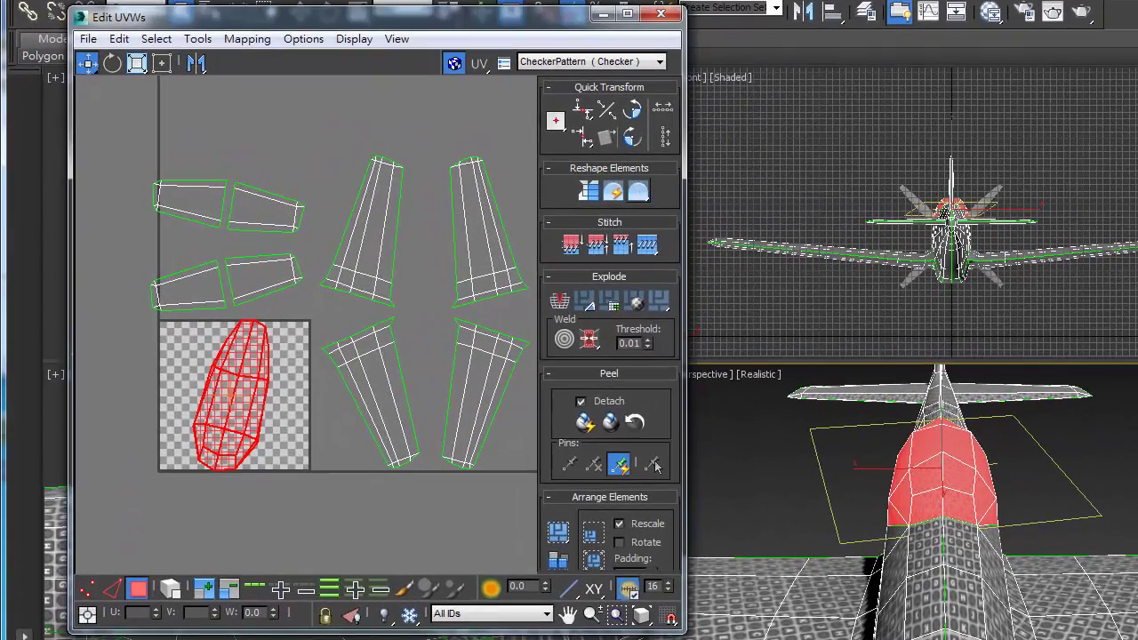
{"action": "key", "text": "ctrl+d"}
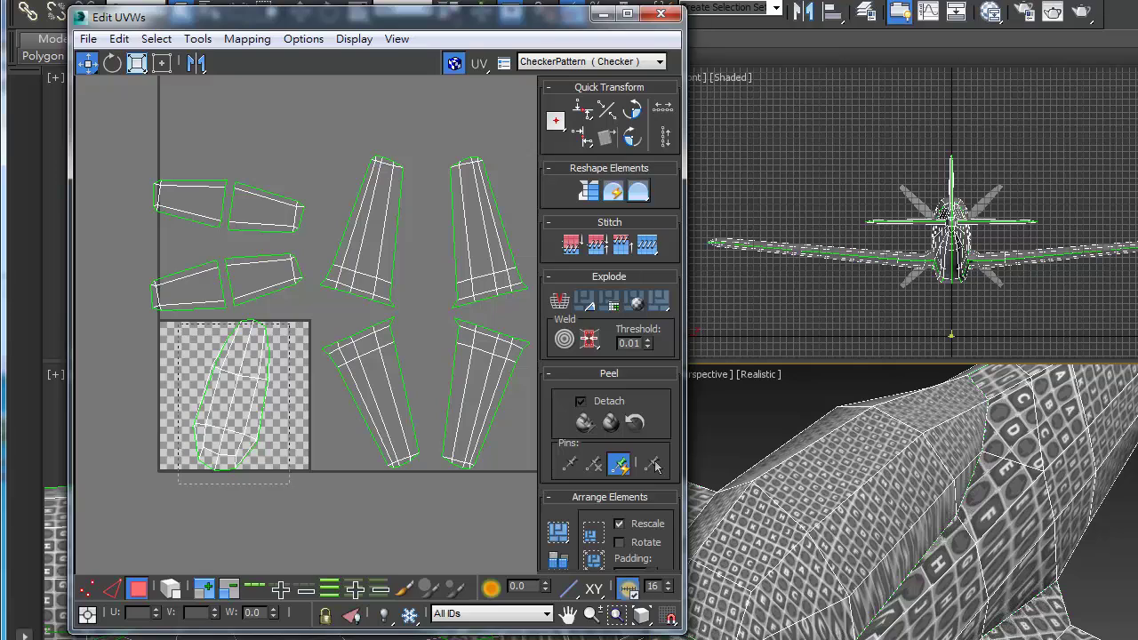
{"action": "key", "text": "ctrl+z"}
Relax the canopy UV shell using Relax By Polygon Angles.
{"action": "left_click", "coordinate": [639, 191]}
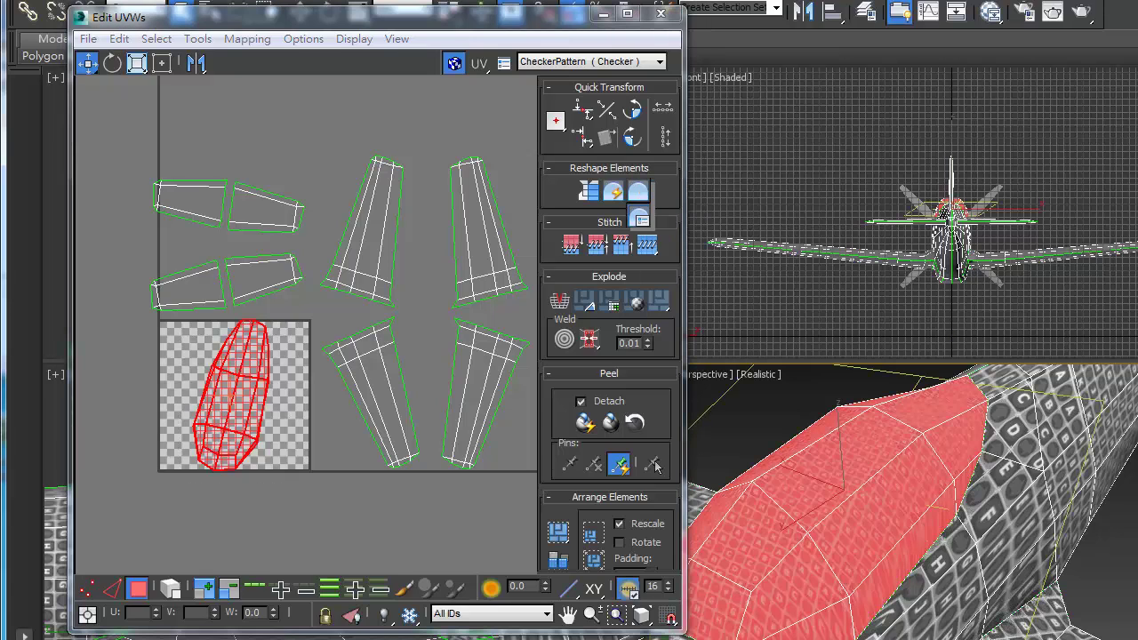
{"action": "left_click", "coordinate": [639, 218]}
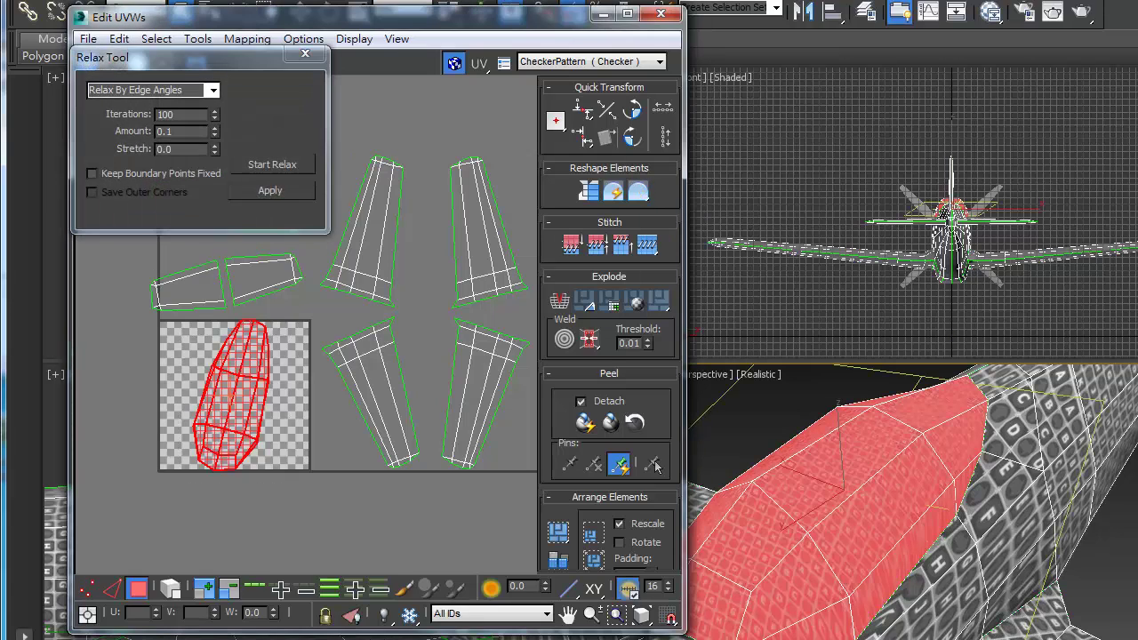
{"action": "key", "text": "alt+Down"}
{"action": "key", "text": "Up"}
{"action": "key", "text": "Return"}
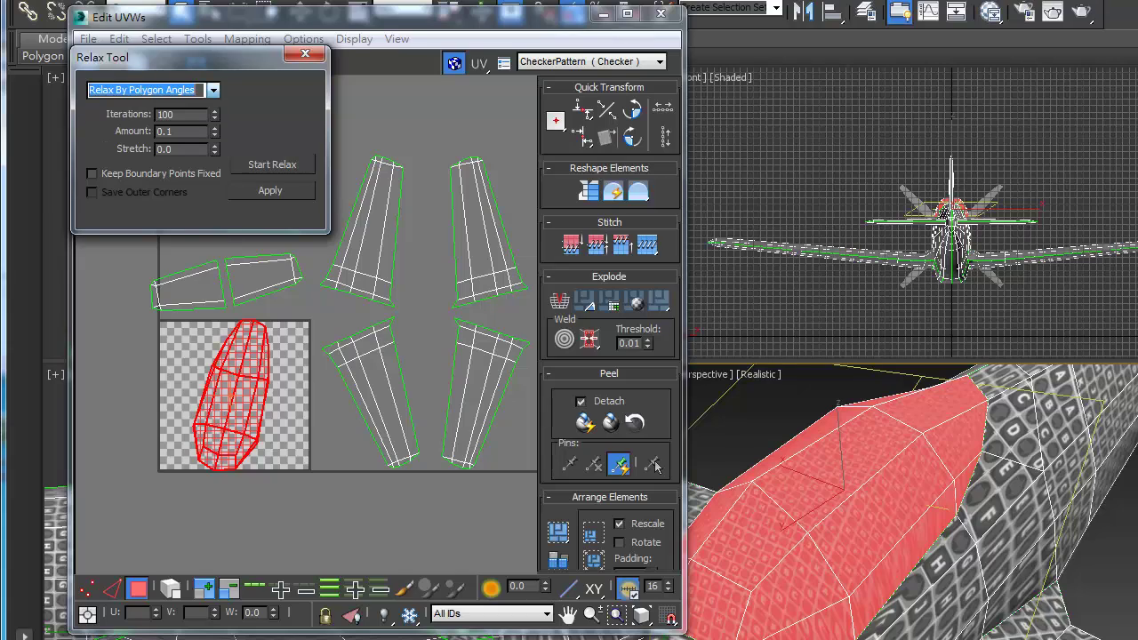
{"action": "key", "text": "Tab"}
{"action": "key", "text": "Tab"}
{"action": "key", "text": "Tab"}
{"action": "key", "text": "Tab"}
{"action": "key", "text": "Tab"}
{"action": "key", "text": "Tab"}
{"action": "key", "text": "space"}
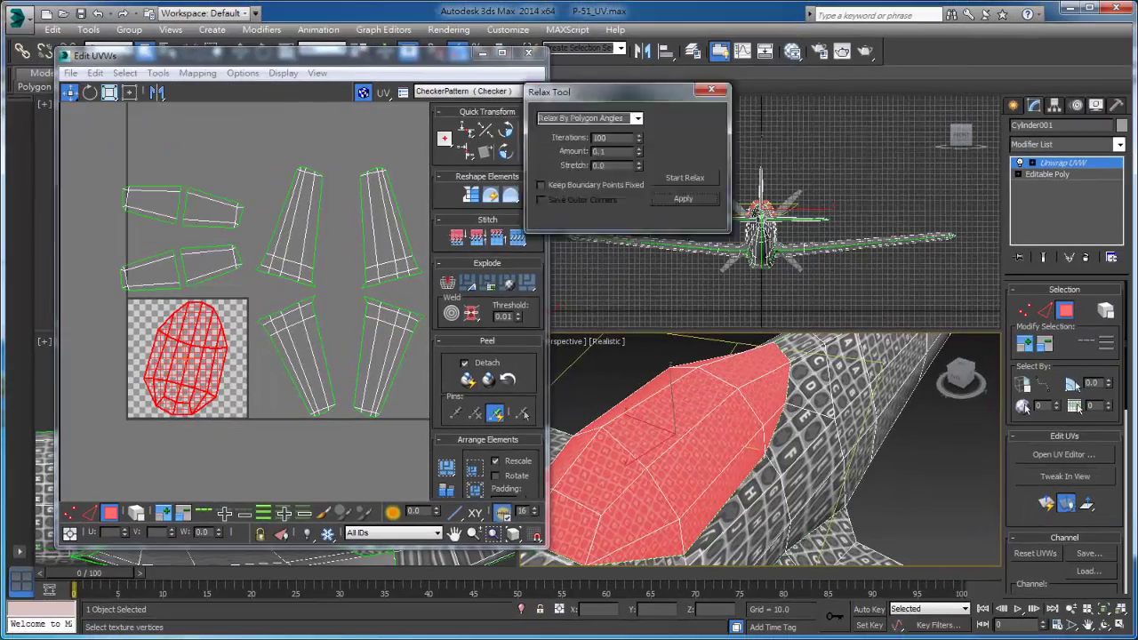
{"action": "left_click_drag", "start_coordinate": [178, 57], "coordinate": [858, 39]}
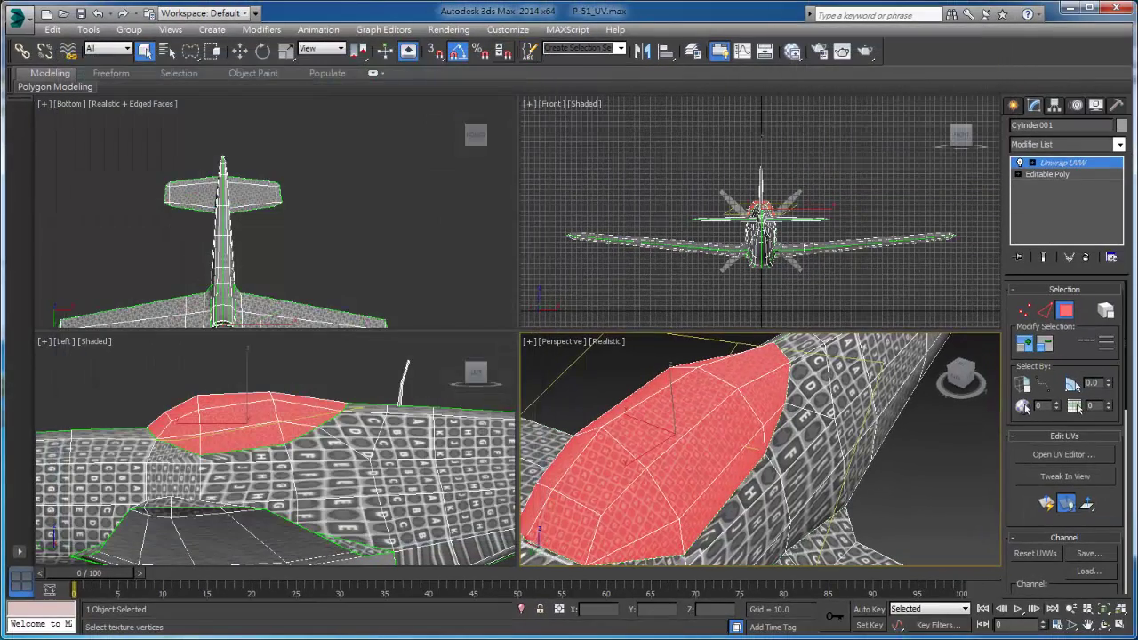
{"action": "left_click", "coordinate": [530, 51]}
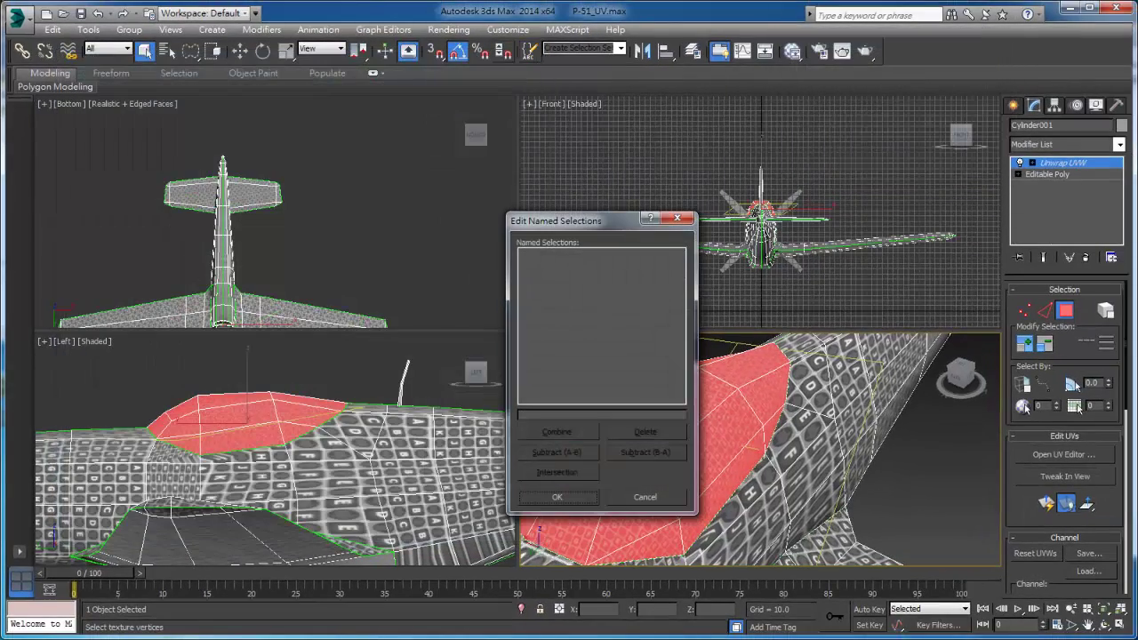
{"action": "left_click", "coordinate": [645, 497]}
{"action": "left_click", "coordinate": [1065, 455]}
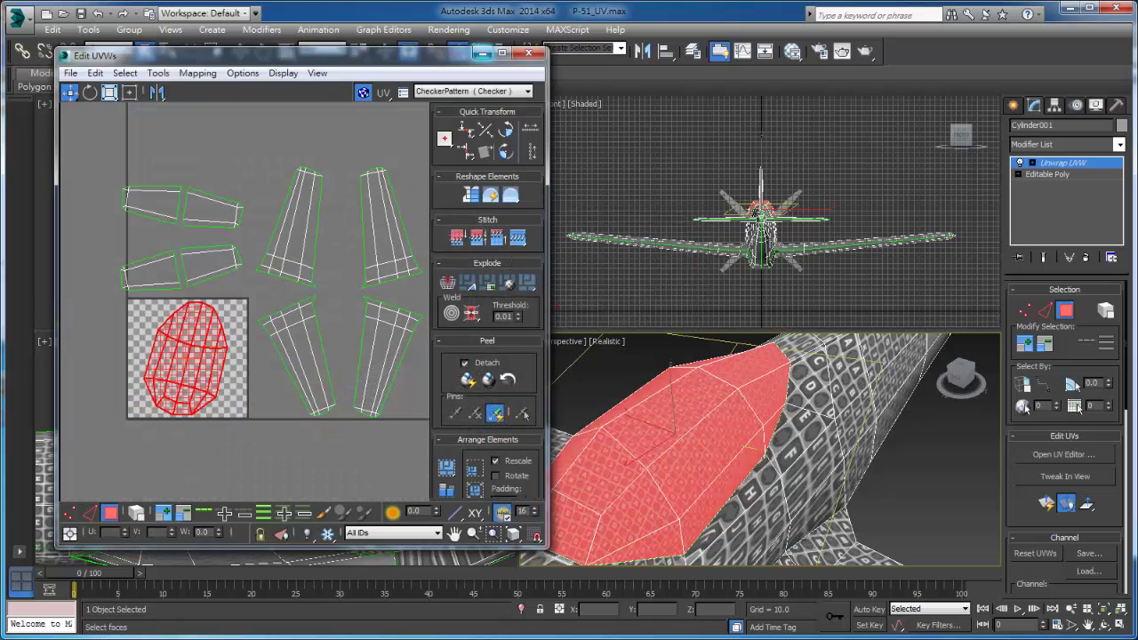
{"action": "left_click", "coordinate": [530, 53]}
Scale the canopy UV shell down to about half size and move it above the tailplane shells.
{"action": "middle_click_drag", "start_coordinate": [702, 418], "coordinate": [756, 427], "text": "alt"}
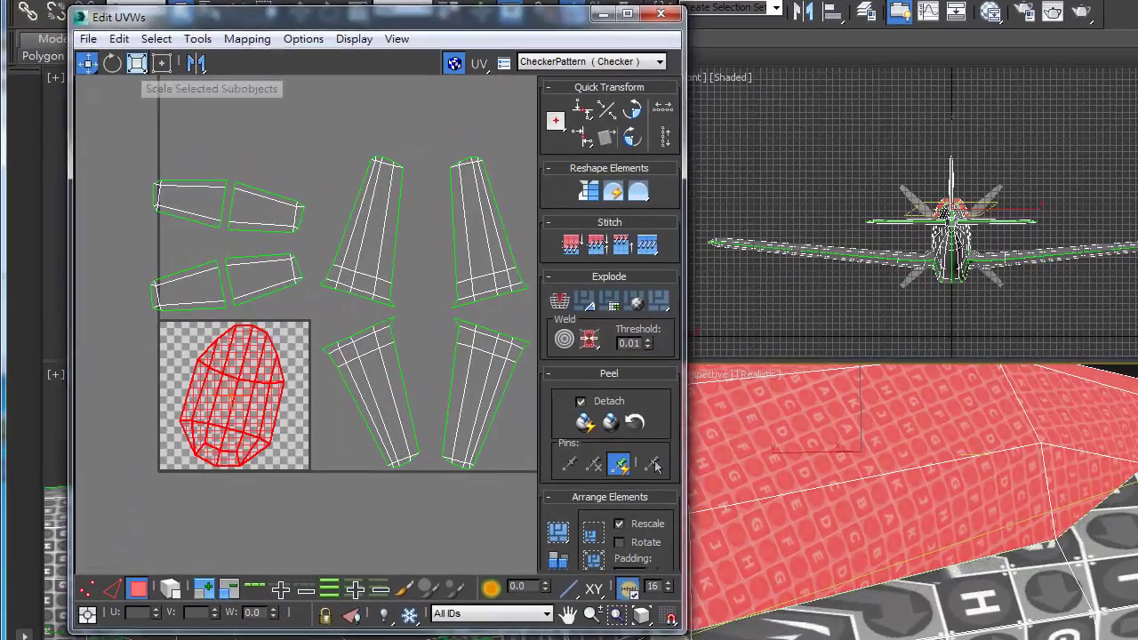
{"action": "left_click", "coordinate": [137, 62]}
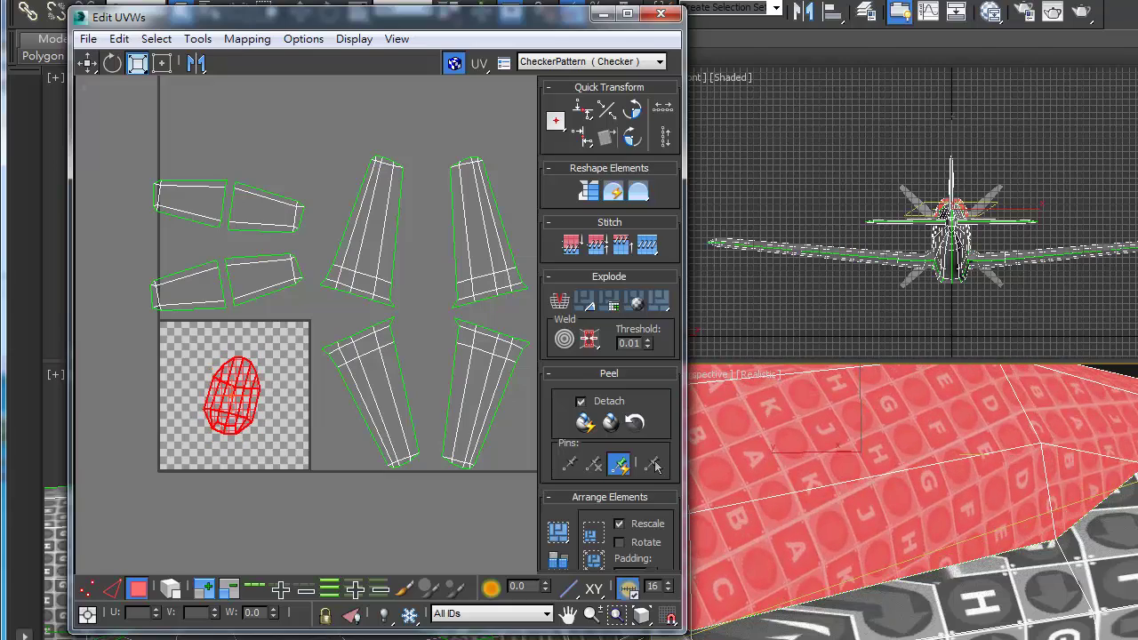
{"action": "key", "text": "w"}
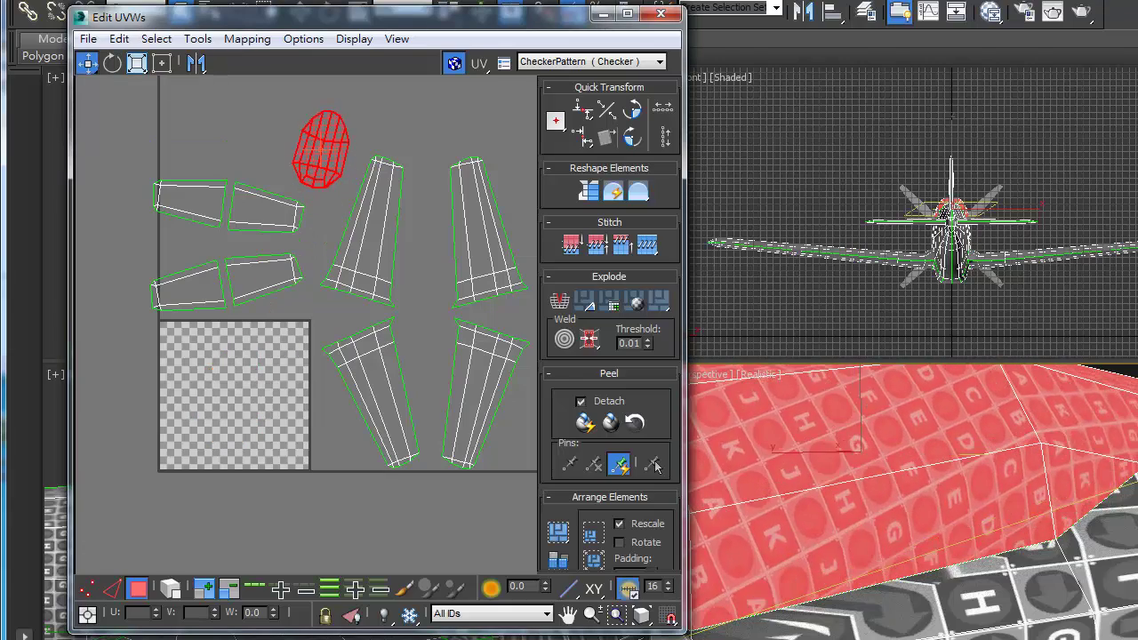
Select the two front fuselage faces behind the propeller spinner, planar-map them and place their small shell beside the canopy shell.
{"action": "scroll", "coordinate": [774, 449], "scroll_direction": "down", "scroll_amount": 10}
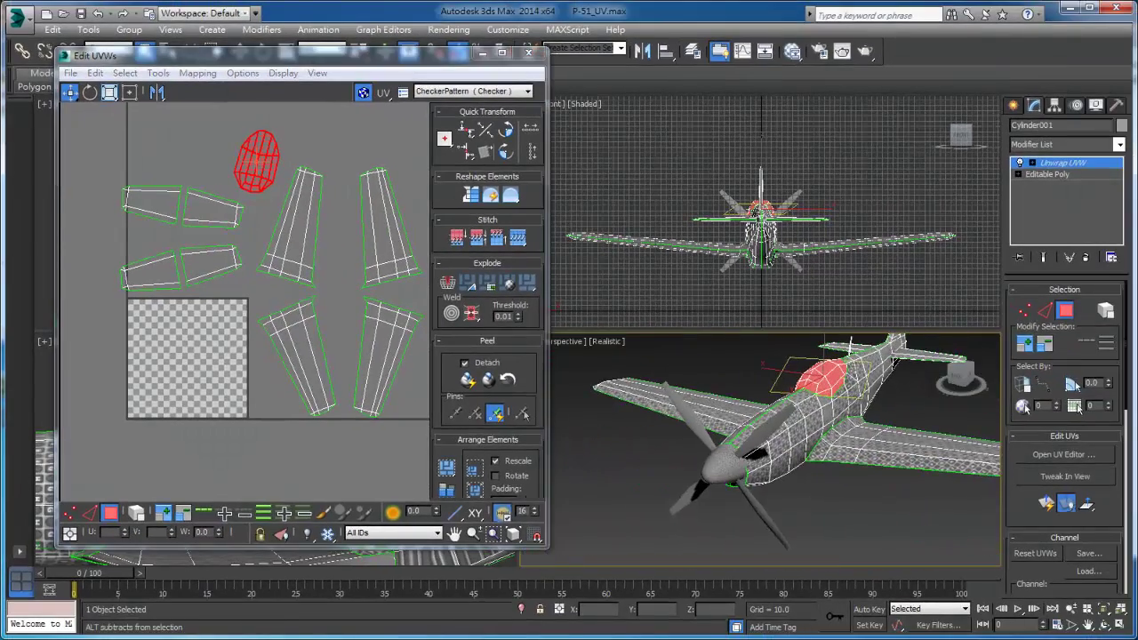
{"action": "middle_click_drag", "start_coordinate": [774, 449], "coordinate": [711, 434], "text": "alt"}
{"action": "key", "text": "F3"}
{"action": "left_click", "coordinate": [703, 436]}
{"action": "left_click", "coordinate": [671, 434], "text": "ctrl"}
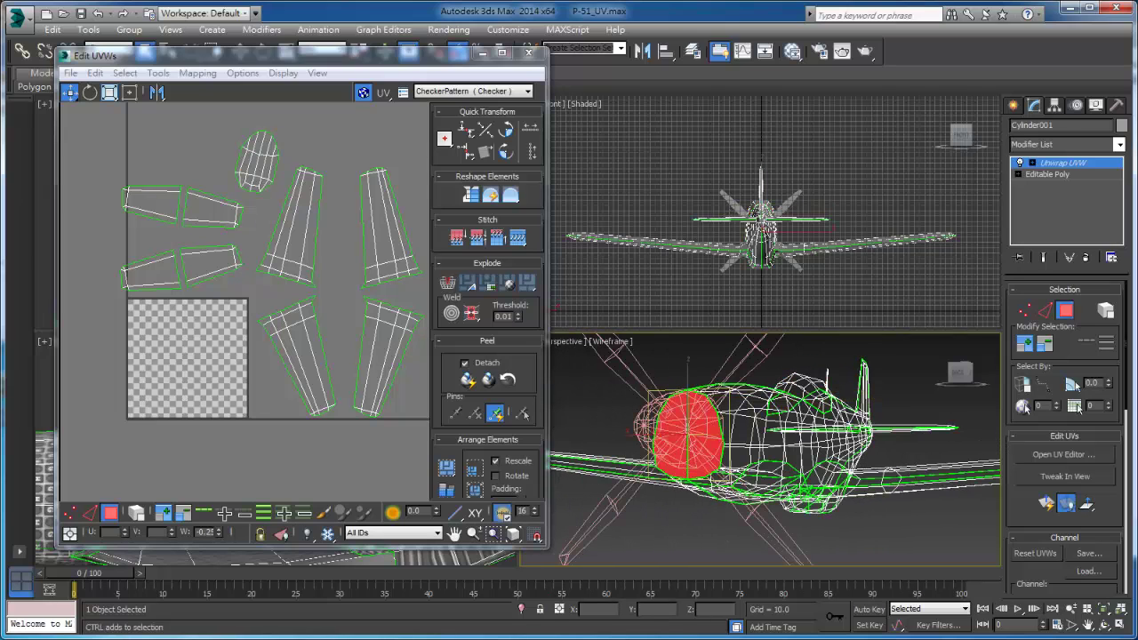
{"action": "key", "text": "F3"}
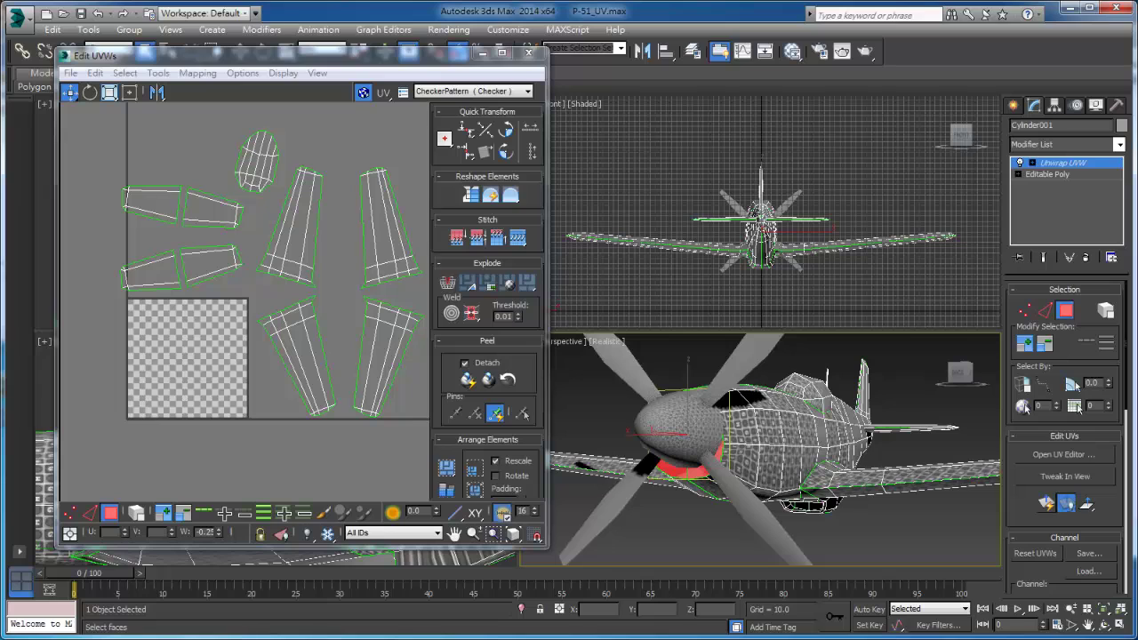
{"action": "middle_click_drag", "start_coordinate": [774, 445], "coordinate": [721, 442], "text": "alt"}
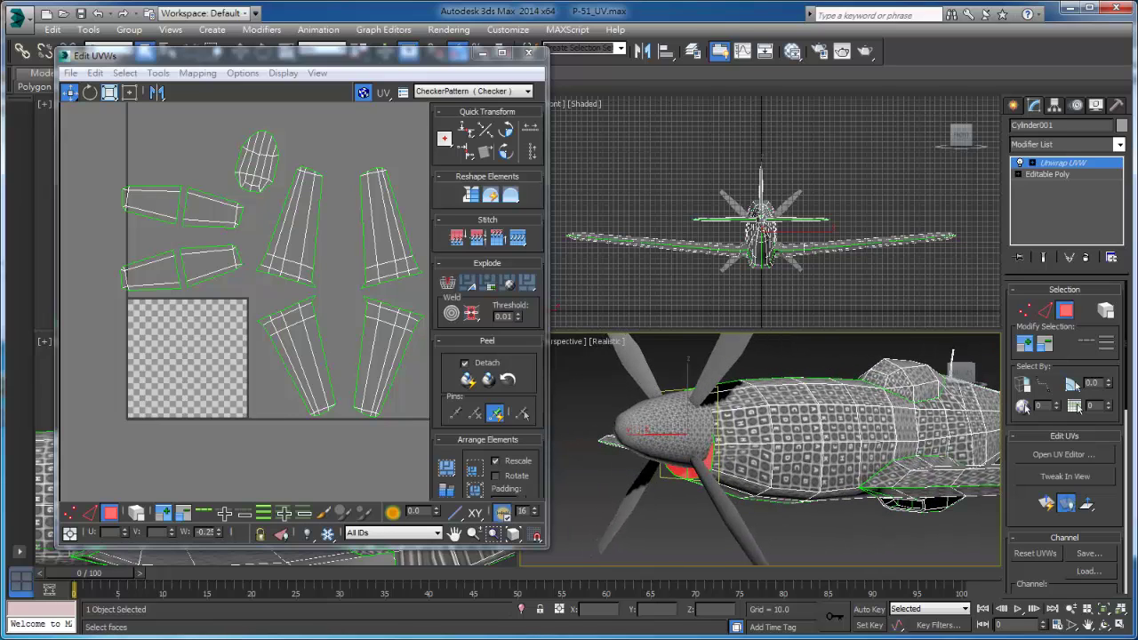
{"action": "left_click", "coordinate": [1046, 503]}
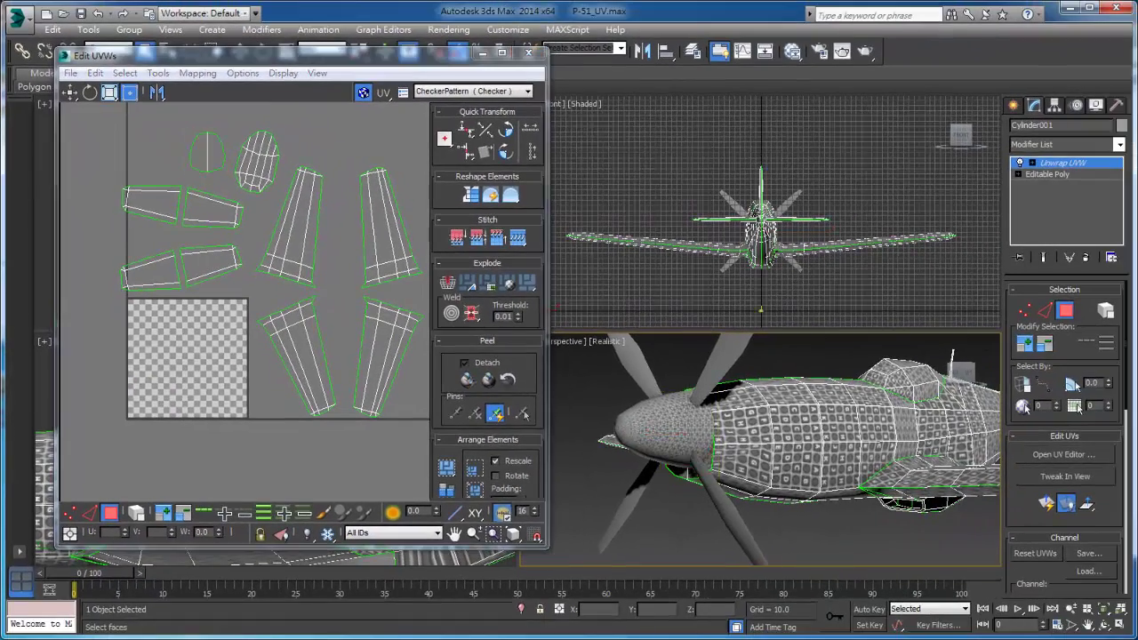
Examine the air scoop under the fuselage up close, from its side and from the front of its opening.
{"action": "middle_click_drag", "start_coordinate": [774, 445], "coordinate": [805, 369], "text": "alt"}
{"action": "middle_click_drag", "start_coordinate": [817, 512], "coordinate": [798, 551], "text": "alt"}
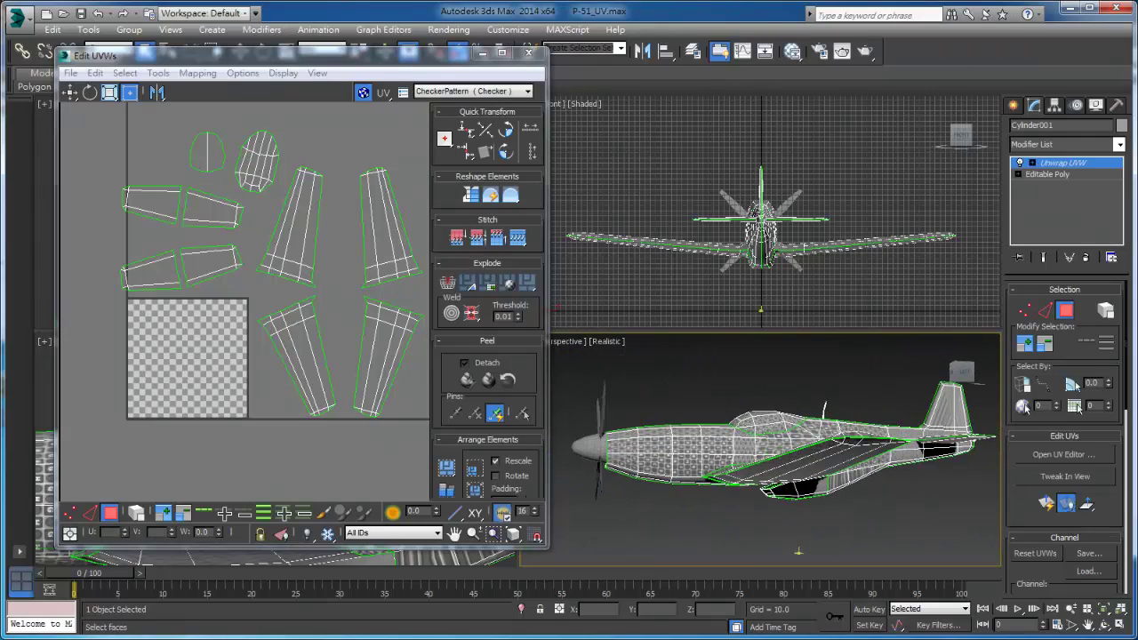
{"action": "left_click", "coordinate": [528, 52]}
{"action": "scroll", "coordinate": [782, 462], "scroll_direction": "up", "scroll_amount": 8}
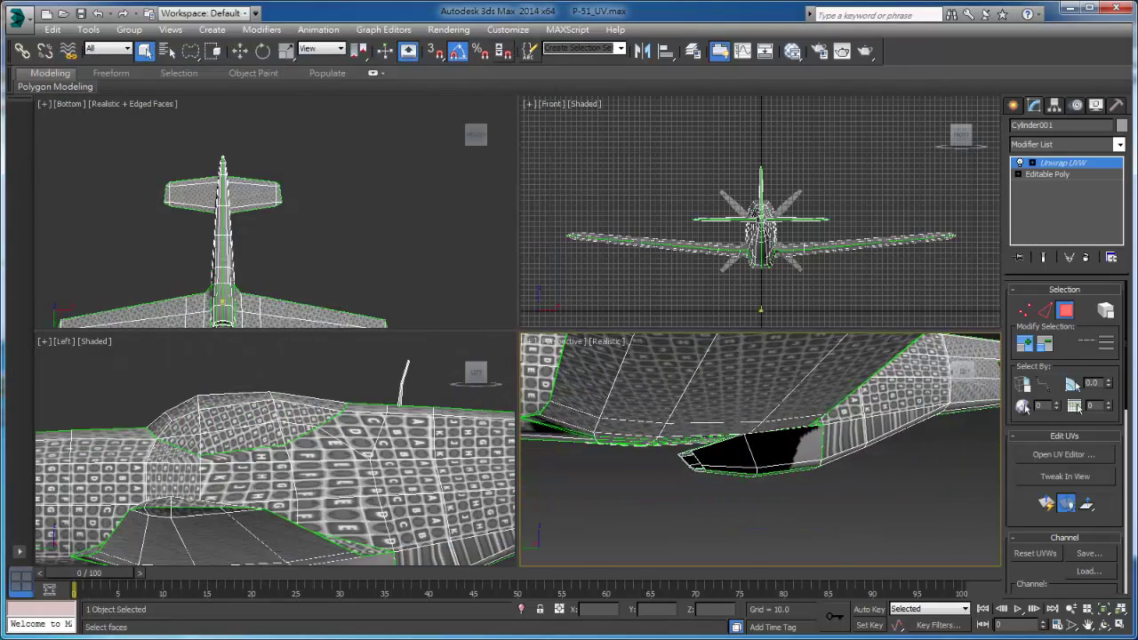
{"action": "scroll", "coordinate": [740, 445], "scroll_direction": "up", "scroll_amount": 5}
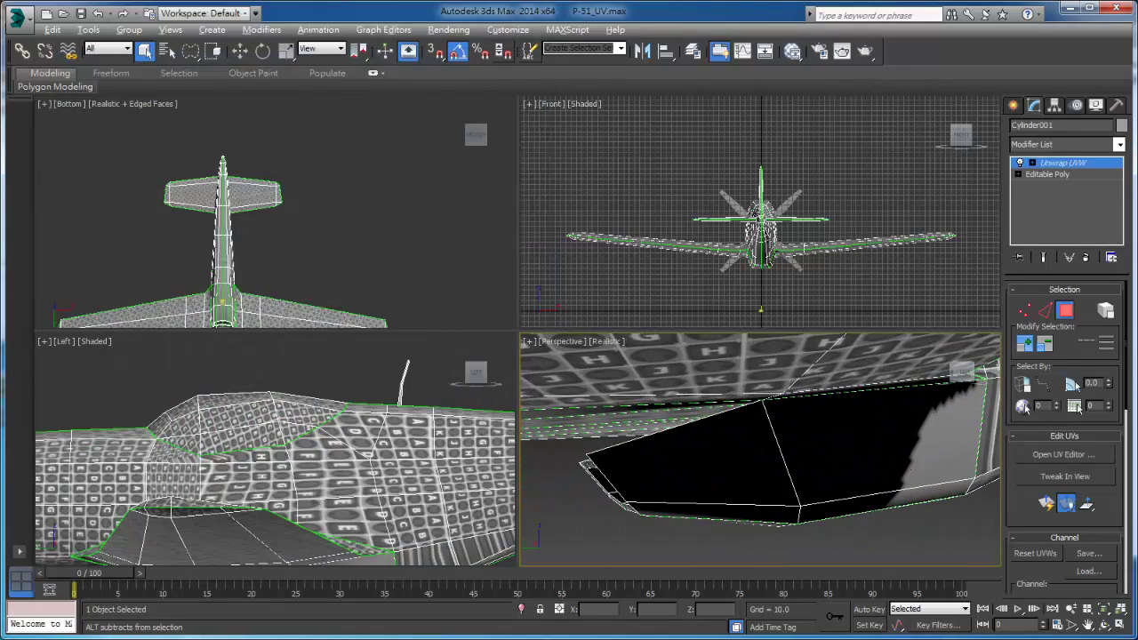
{"action": "middle_click_drag", "start_coordinate": [761, 449], "coordinate": [720, 436], "text": "alt"}
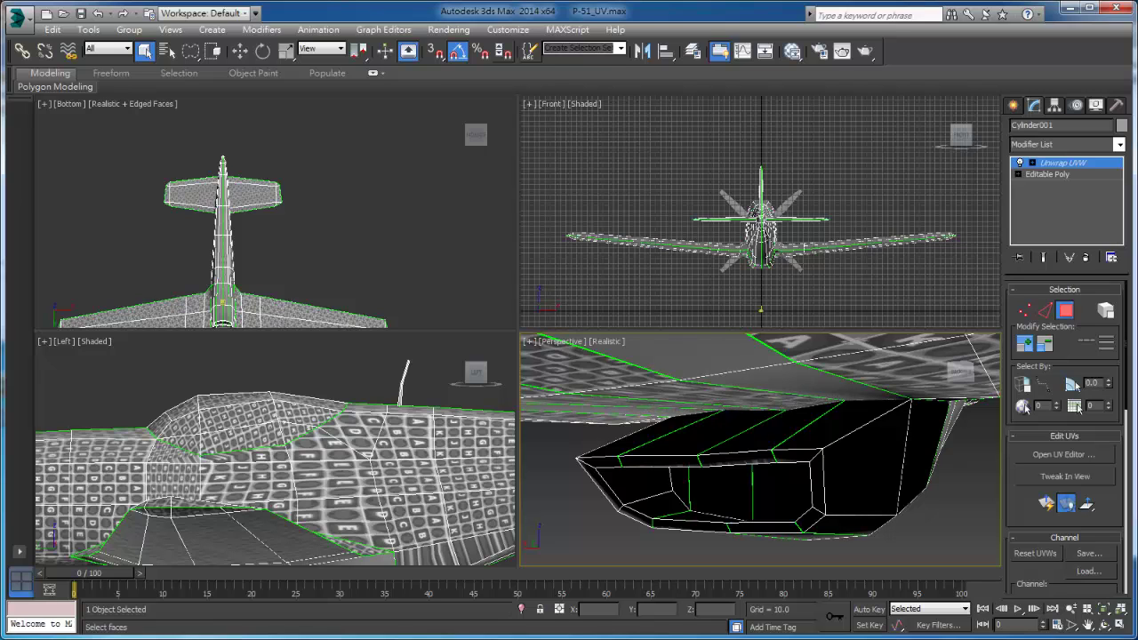
{"action": "middle_click_drag", "start_coordinate": [720, 435], "coordinate": [764, 440], "text": "alt"}
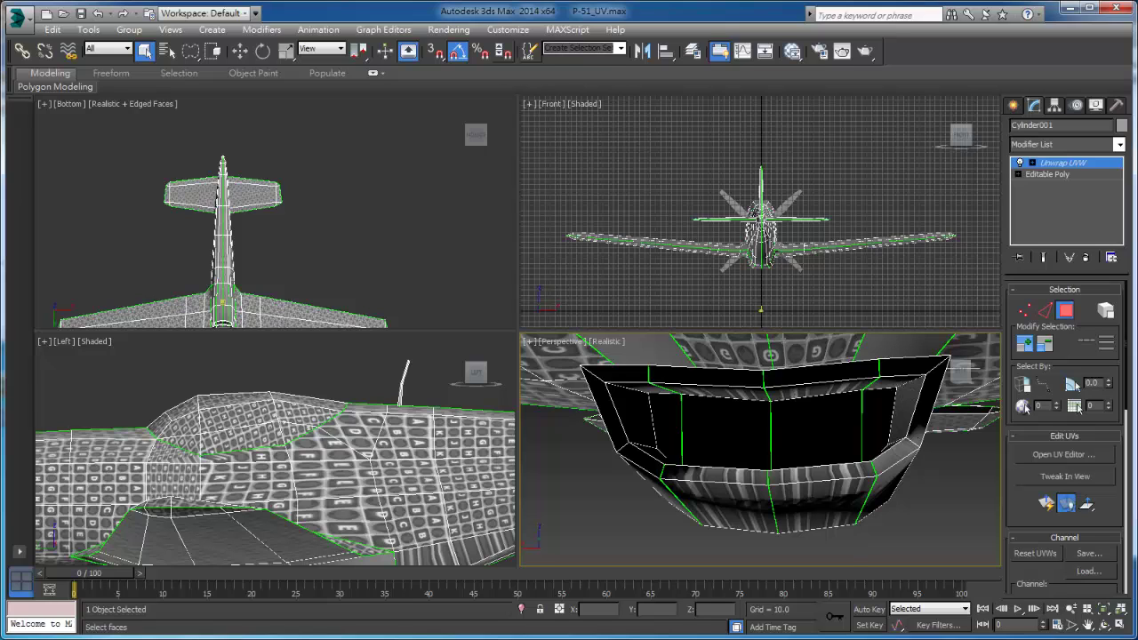
Try to select the front section of the belly air scoop with a region selection in the Left viewport.
{"action": "middle_click_drag", "start_coordinate": [267, 427], "coordinate": [265, 455], "text": "alt"}
{"action": "left_click_drag", "start_coordinate": [316, 502], "coordinate": [267, 455]}
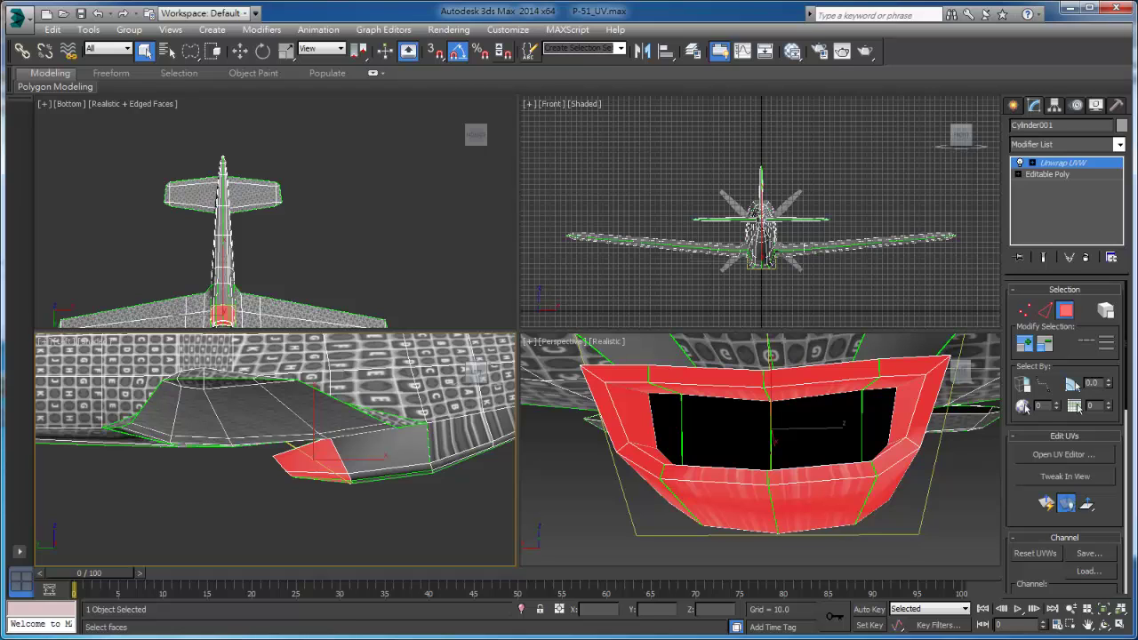
{"action": "key", "text": "ctrl+e"}
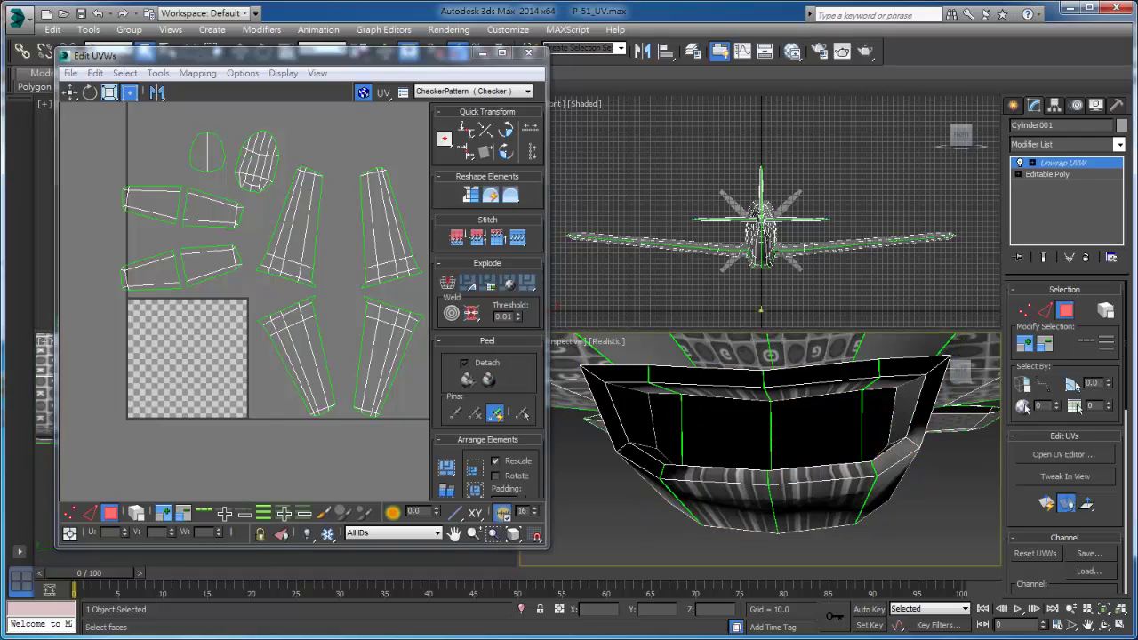
Select the four back-wall faces inside the air scoop opening and grow the selection onto the surrounding inner walls.
{"action": "left_click", "coordinate": [667, 431]}
{"action": "left_click", "coordinate": [724, 431], "text": "ctrl"}
{"action": "left_click", "coordinate": [814, 427], "text": "ctrl"}
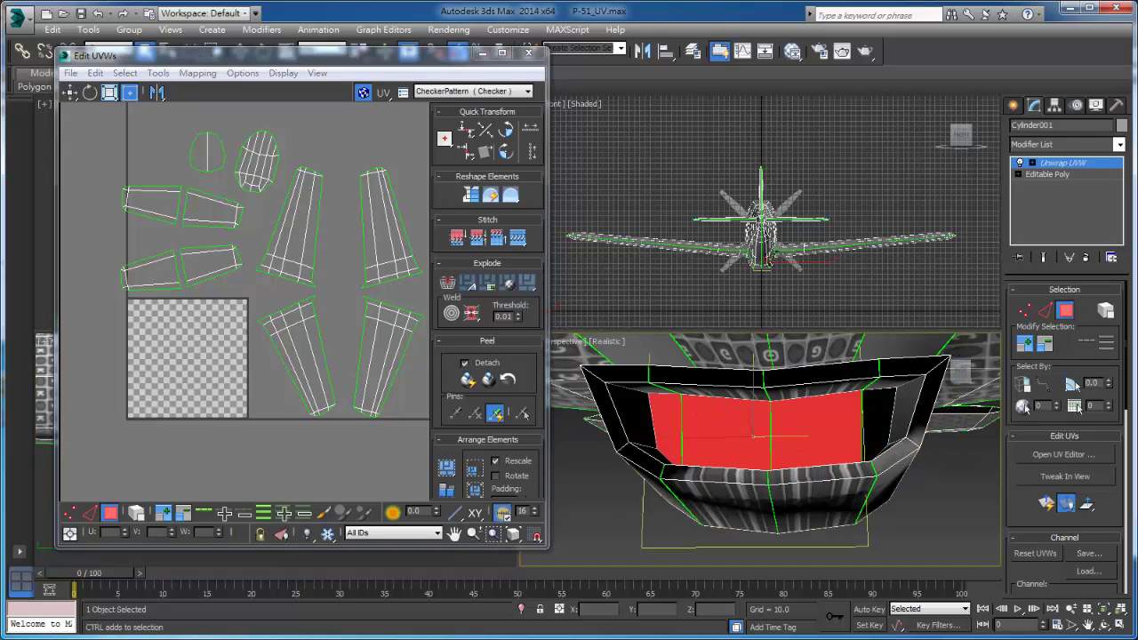
{"action": "left_click", "coordinate": [879, 423], "text": "ctrl"}
{"action": "middle_click_drag", "start_coordinate": [879, 422], "coordinate": [929, 493], "text": "alt"}
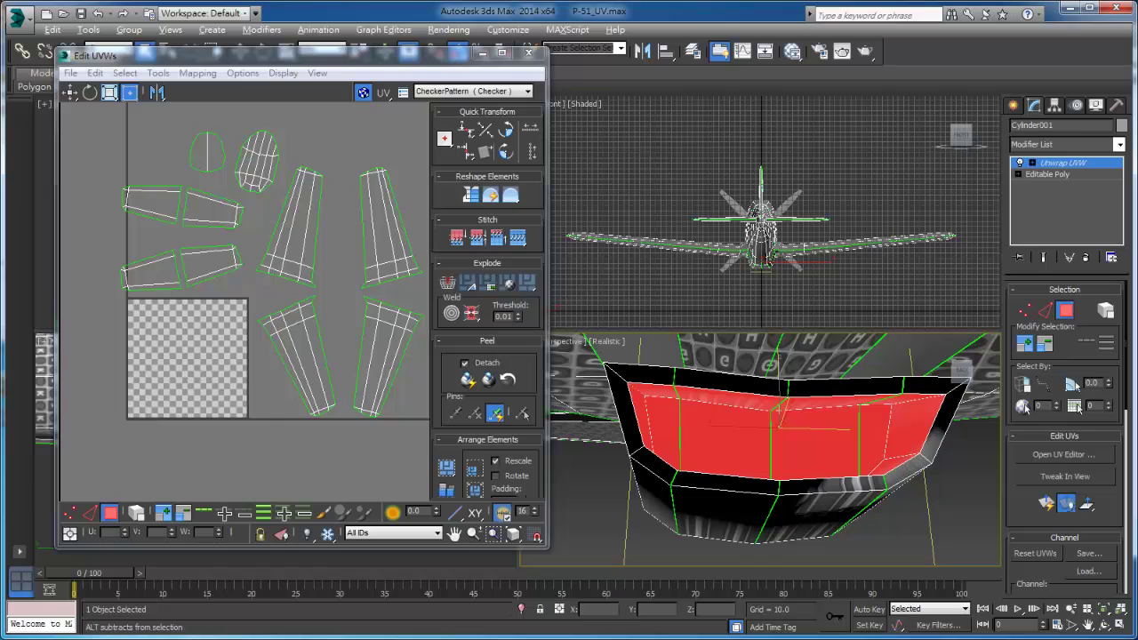
Remove the four back-wall faces from the selection, keeping only the inner walls of the air scoop opening.
{"action": "left_click", "coordinate": [876, 440], "text": "alt"}
{"action": "left_click", "coordinate": [814, 441], "text": "alt"}
{"action": "left_click", "coordinate": [725, 440], "text": "alt"}
{"action": "left_click", "coordinate": [663, 435], "text": "alt"}
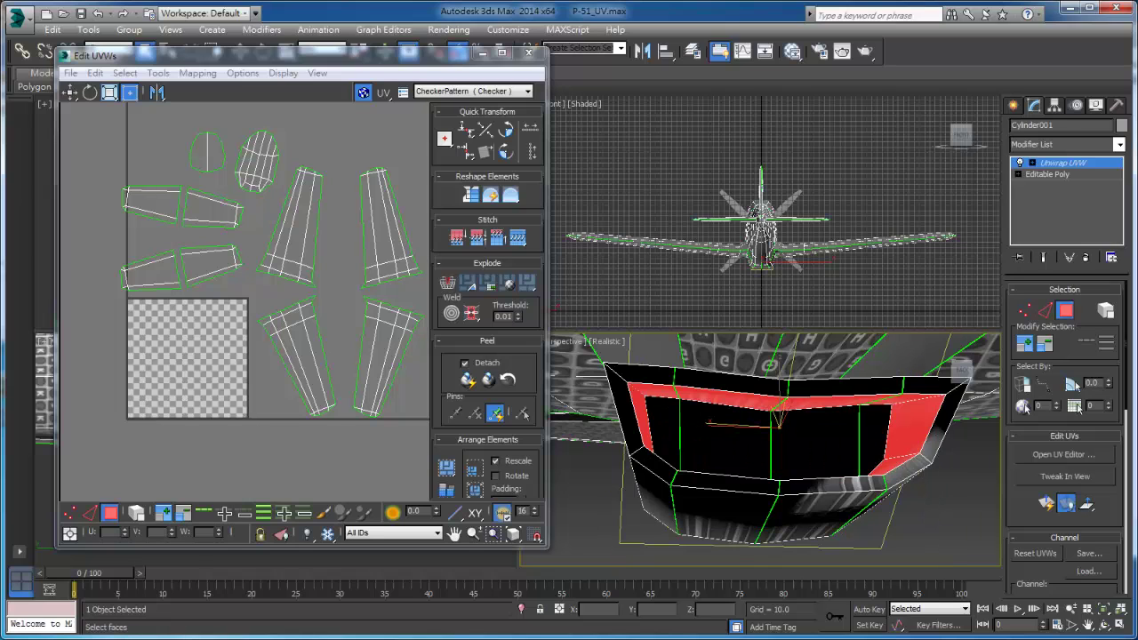
Apply a cylindrical map to the air scoop's inner walls, fitting the gizmo and aligning it to Y.
{"action": "middle_click_drag", "start_coordinate": [929, 494], "coordinate": [898, 498], "text": "alt"}
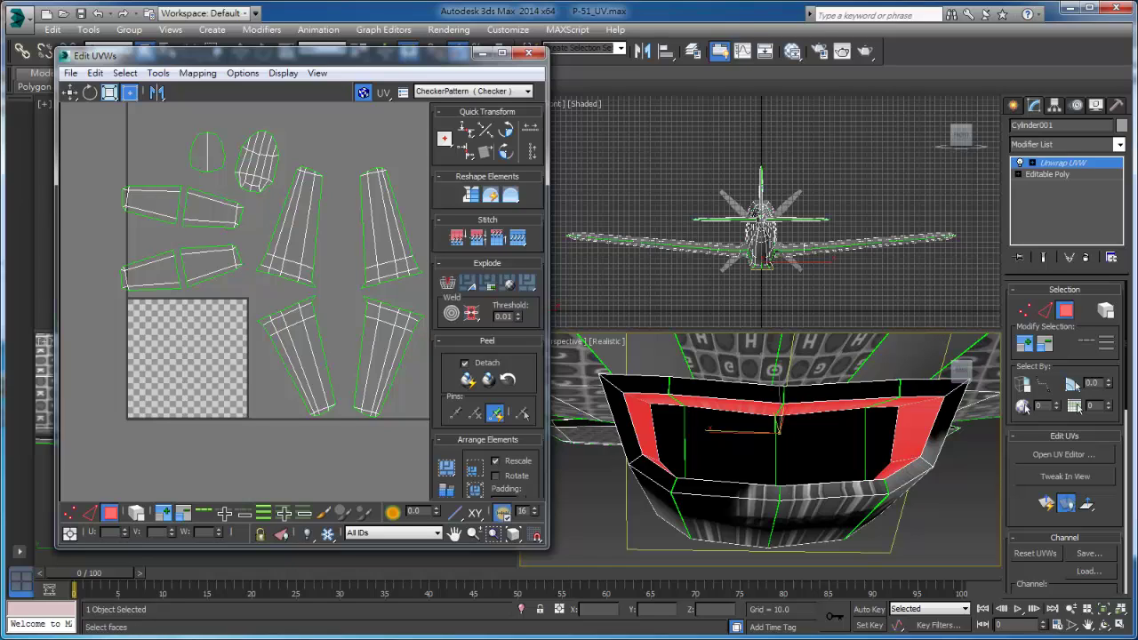
{"action": "middle_click_drag", "start_coordinate": [773, 444], "coordinate": [854, 409], "text": "alt"}
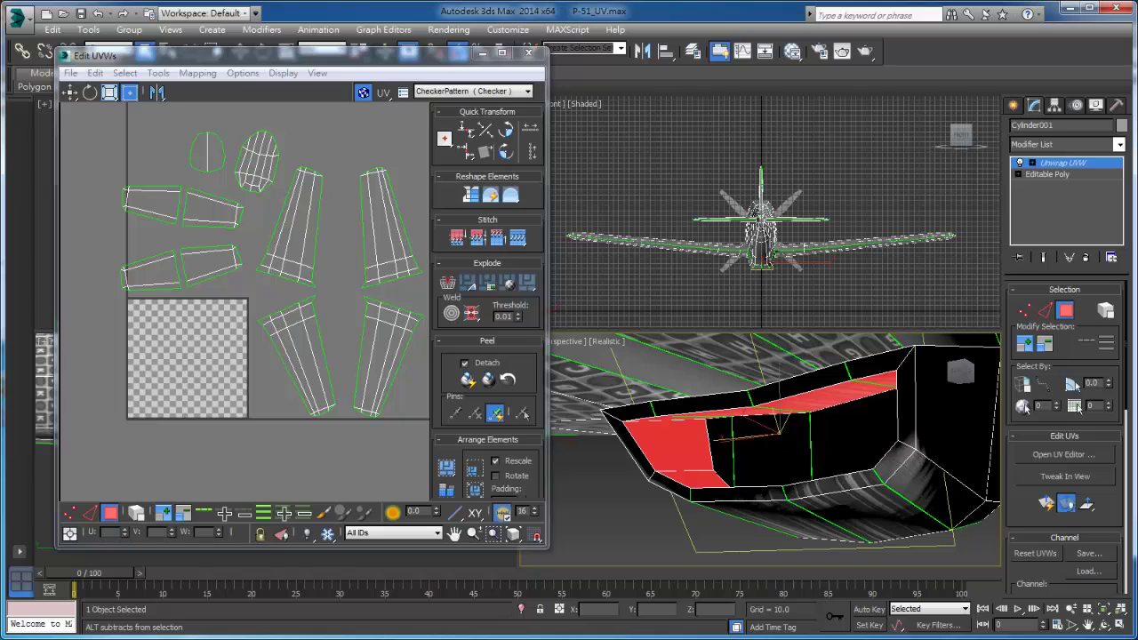
{"action": "scroll", "coordinate": [1065, 436], "scroll_direction": "down", "scroll_amount": 5}
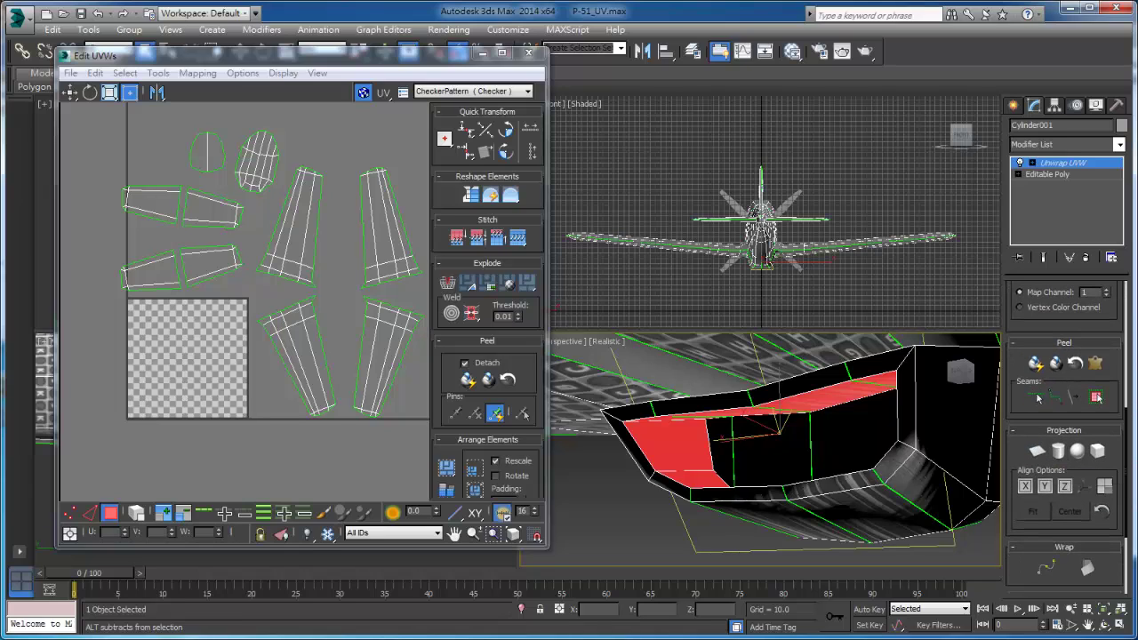
{"action": "left_click", "coordinate": [1059, 452]}
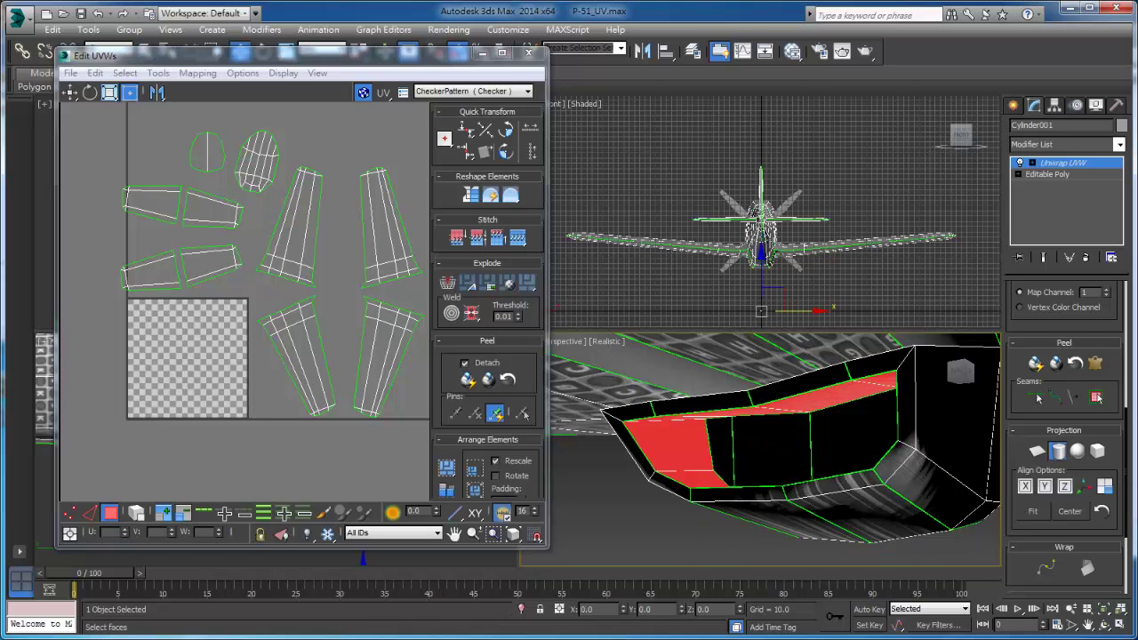
{"action": "left_click", "coordinate": [1033, 512]}
{"action": "middle_click_drag", "start_coordinate": [774, 445], "coordinate": [765, 463], "text": "alt"}
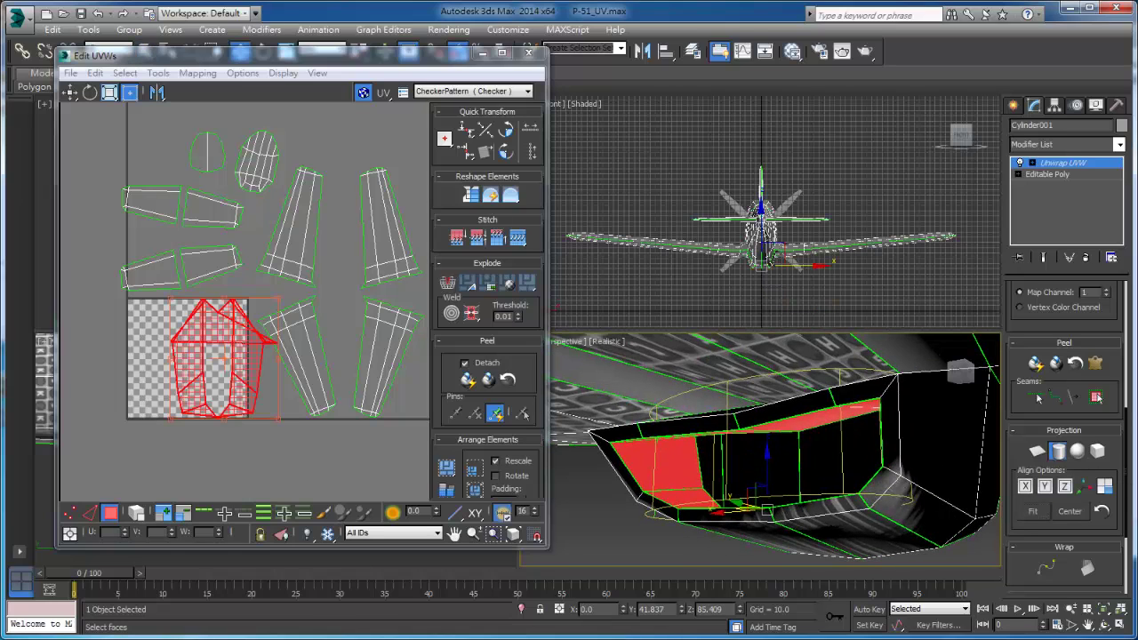
{"action": "left_click", "coordinate": [1046, 486]}
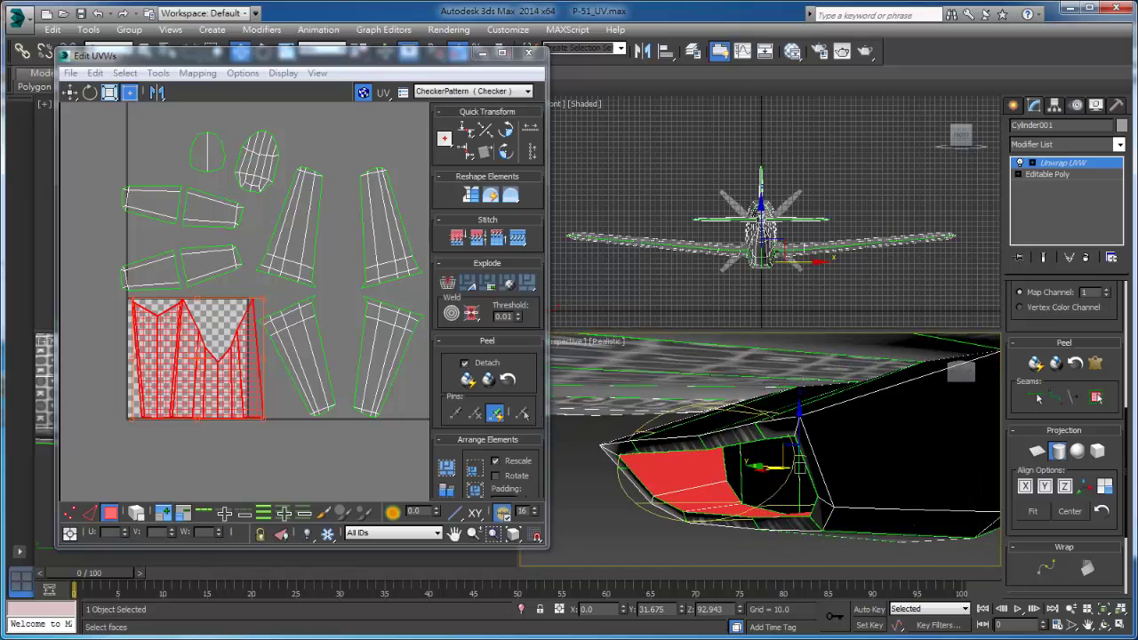
Switch the perspective view to wireframe and tilt the cylindrical gizmo -10 degrees about X to match the scoop opening's slant.
{"action": "key", "text": "F3"}
{"action": "middle_click_drag", "start_coordinate": [774, 444], "coordinate": [707, 444], "text": "alt"}
{"action": "key", "text": "e"}
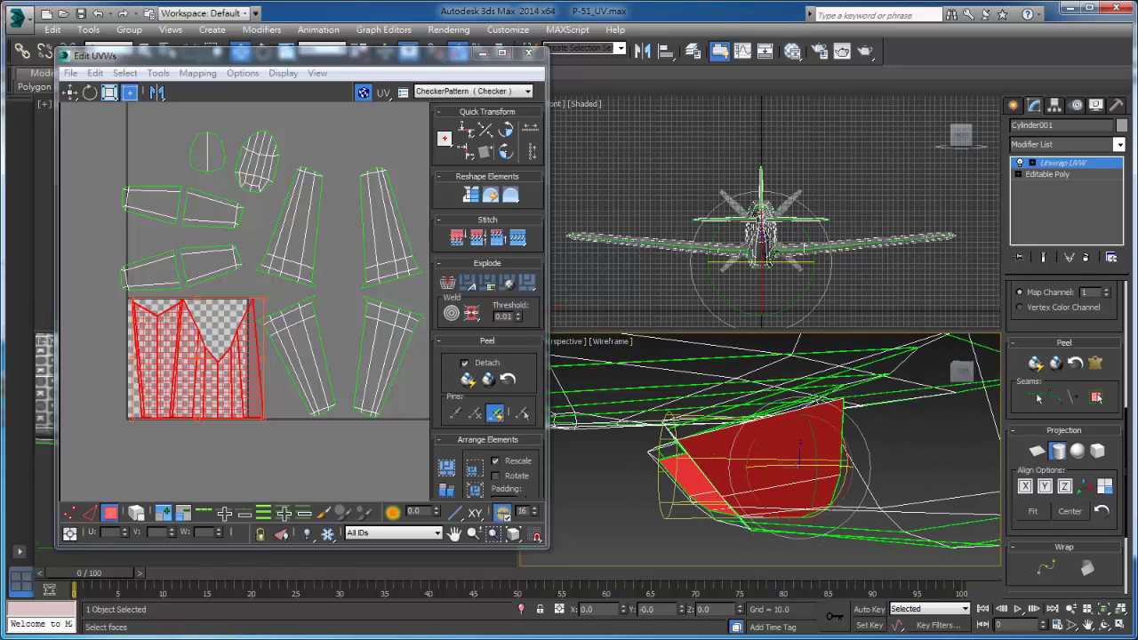
{"action": "key", "text": "ctrl+z"}
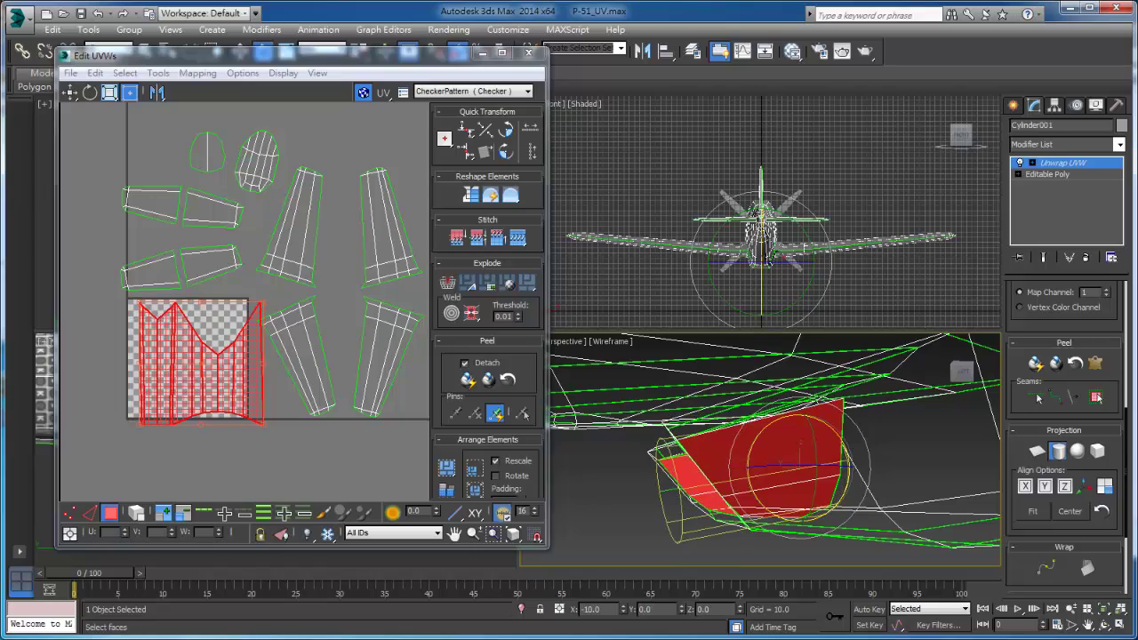
{"action": "middle_click_drag", "start_coordinate": [774, 444], "coordinate": [667, 449], "text": "alt"}
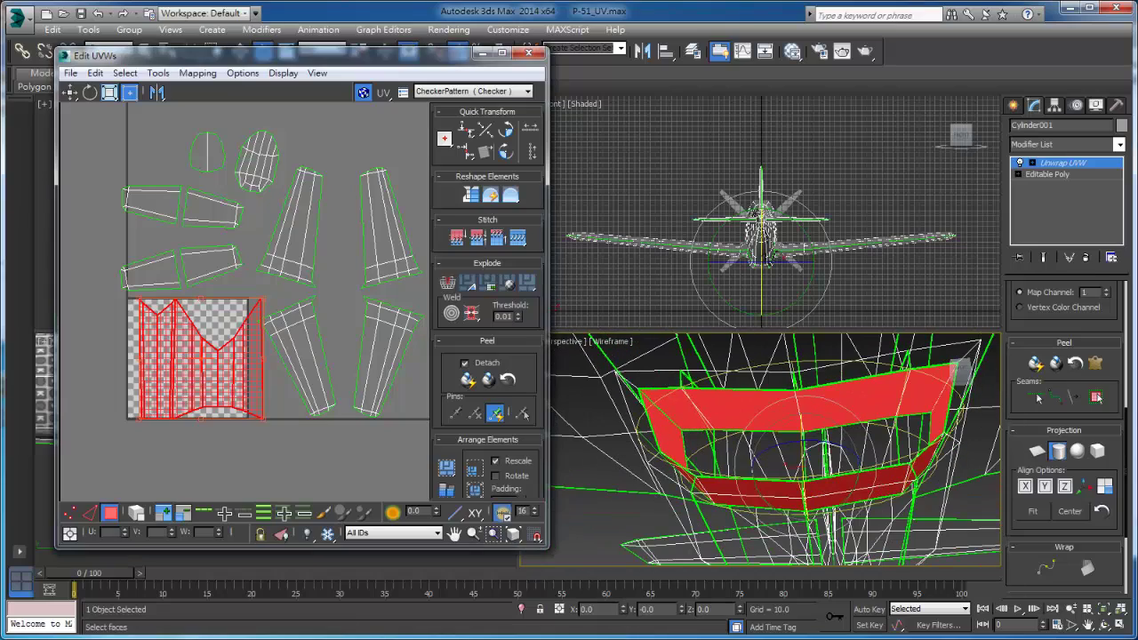
{"action": "middle_click_drag", "start_coordinate": [774, 445], "coordinate": [805, 458], "text": "alt"}
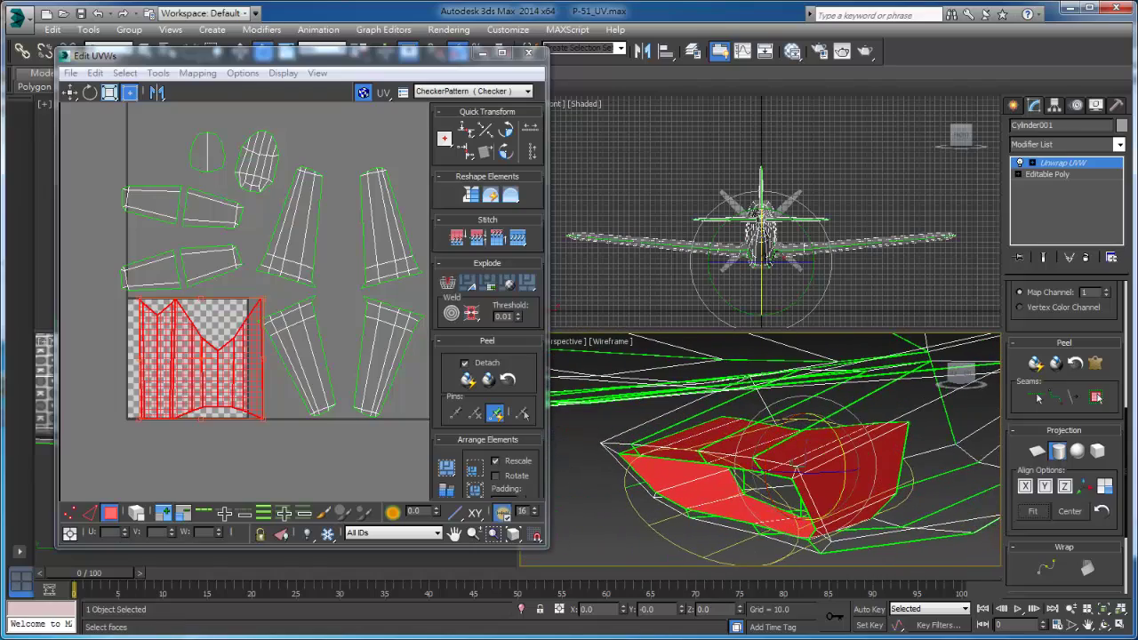
Rotate the cylindrical gizmo around the scoop opening, with the selected-face shading temporarily off.
{"action": "key", "text": "F2"}
{"action": "middle_click_drag", "start_coordinate": [774, 445], "coordinate": [742, 463], "text": "alt"}
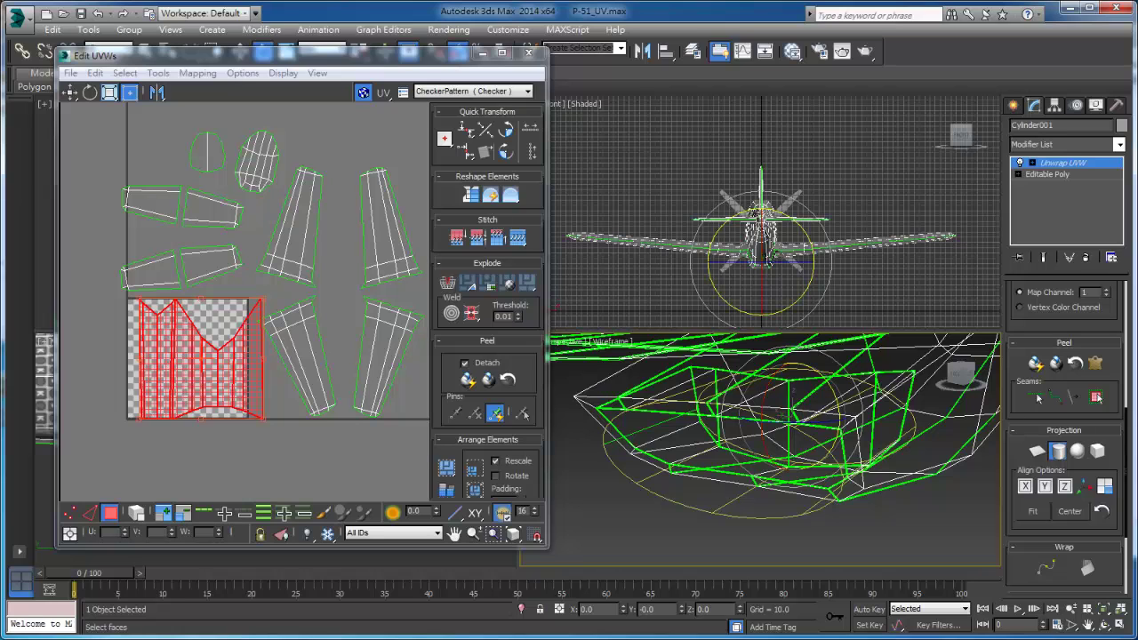
{"action": "left_click_drag", "start_coordinate": [764, 445], "coordinate": [689, 529]}
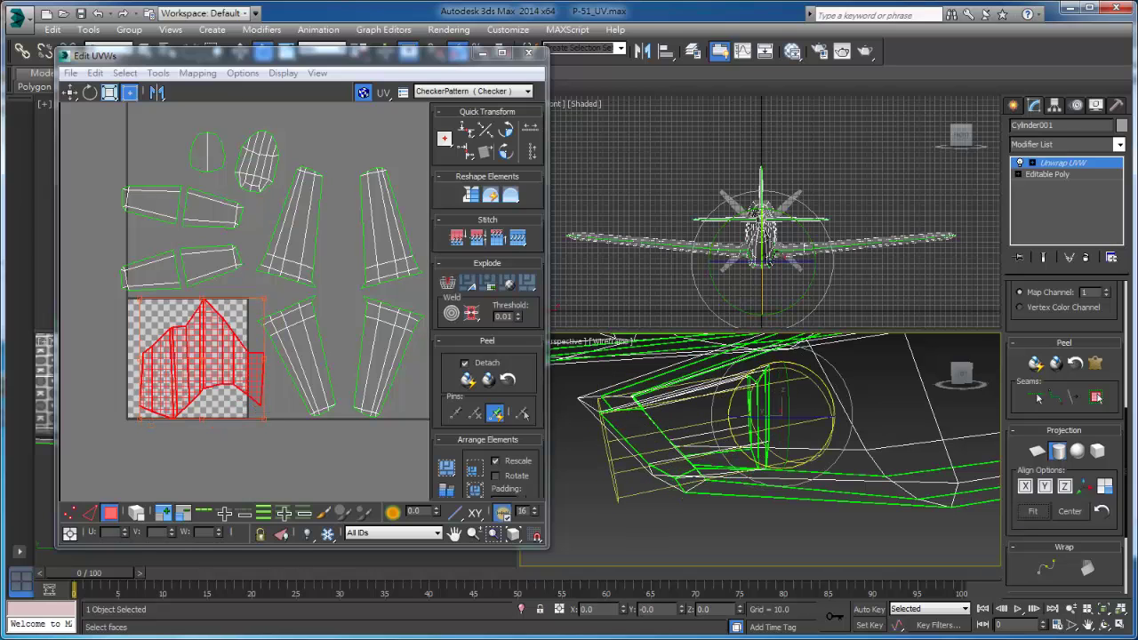
{"action": "mouse_move", "coordinate": [765, 418]}
{"action": "middle_mouse_down", "text": "alt"}
{"action": "mouse_move", "coordinate": [765, 490]}
{"action": "mouse_move", "coordinate": [765, 409]}
{"action": "middle_mouse_up", "text": "alt"}
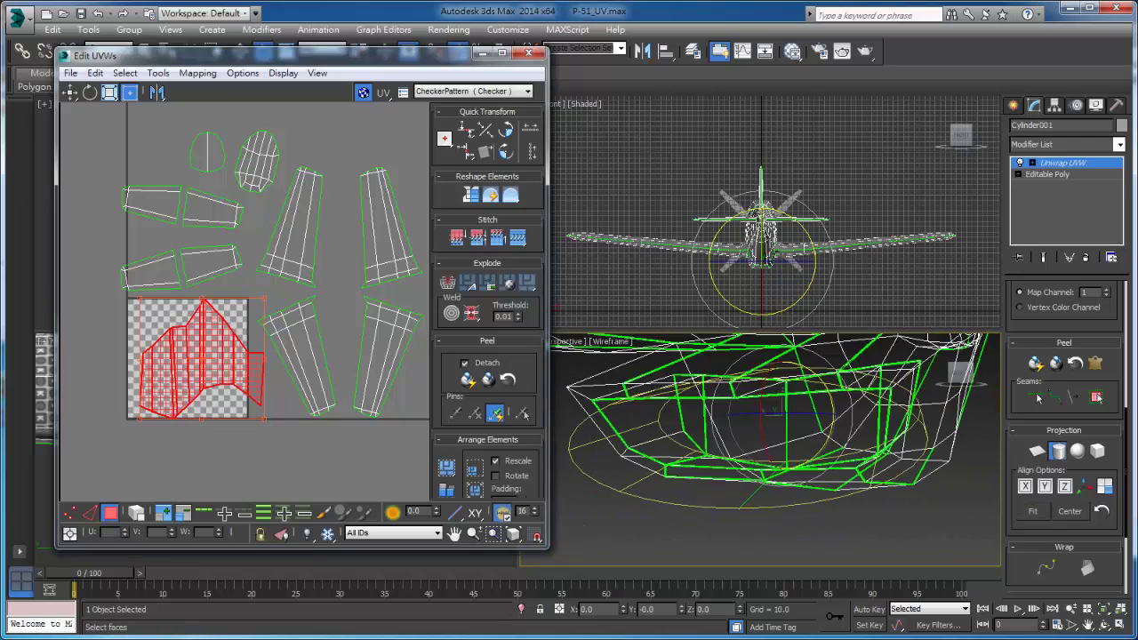
{"action": "key", "text": "F2"}
{"action": "middle_click_drag", "start_coordinate": [765, 409], "coordinate": [747, 413], "text": "alt"}
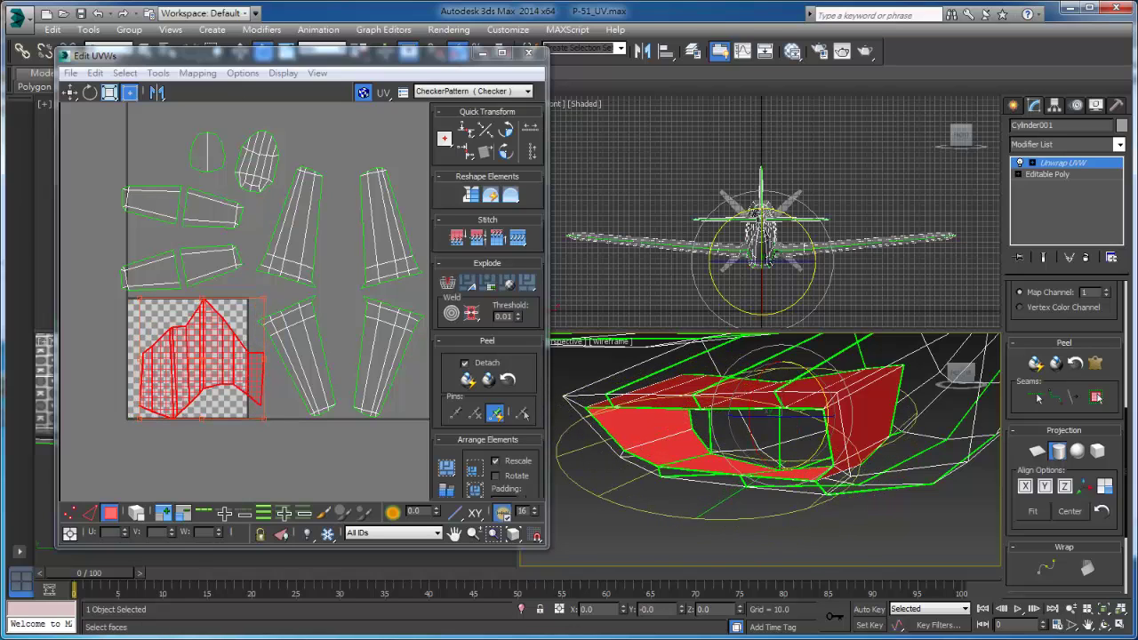
Set the reference coordinate system to Local, adjust the cylindrical gizmo's tilt and refit it to the scoop's inner walls.
{"action": "left_click_drag", "start_coordinate": [267, 55], "coordinate": [250, 82]}
{"action": "left_click", "coordinate": [322, 48]}
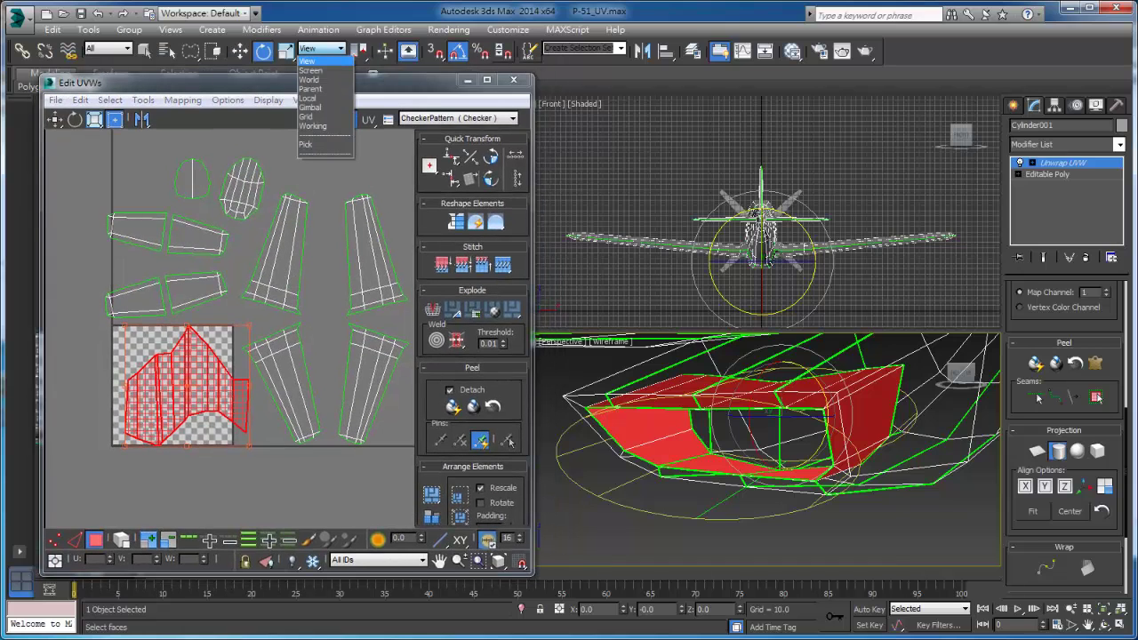
{"action": "left_click", "coordinate": [308, 98]}
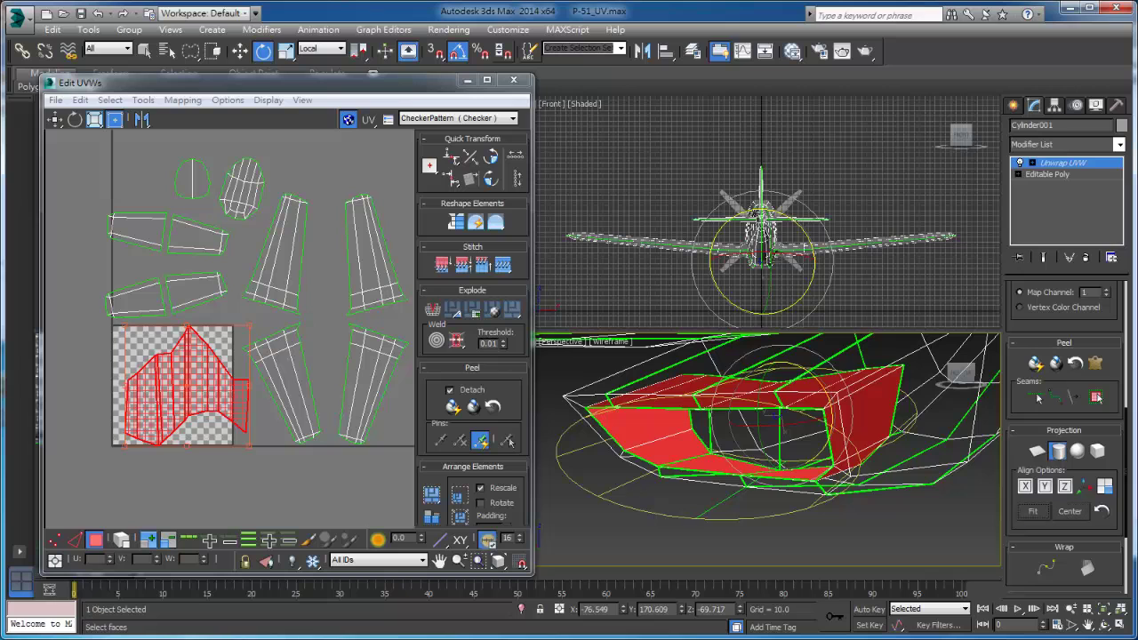
{"action": "middle_click_drag", "start_coordinate": [800, 418], "coordinate": [777, 414], "text": "alt"}
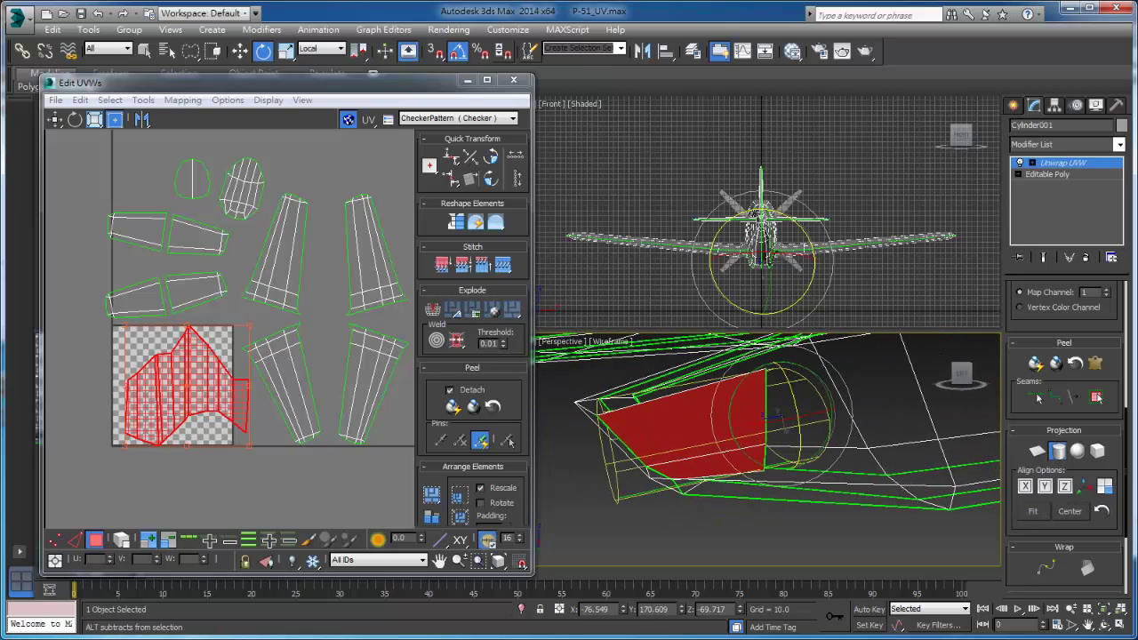
{"action": "left_click", "coordinate": [1033, 512]}
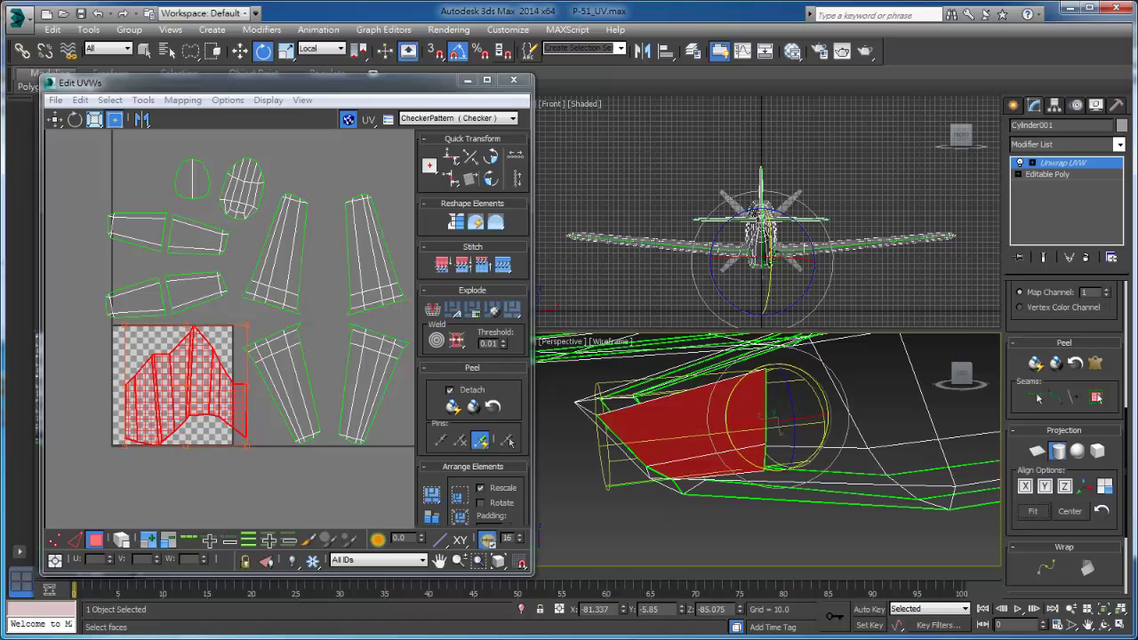
Try rotating the cylindrical gizmo about its local Z axis and undo the trial rotations.
{"action": "key", "text": "shift+z"}
{"action": "key", "text": "shift+z"}
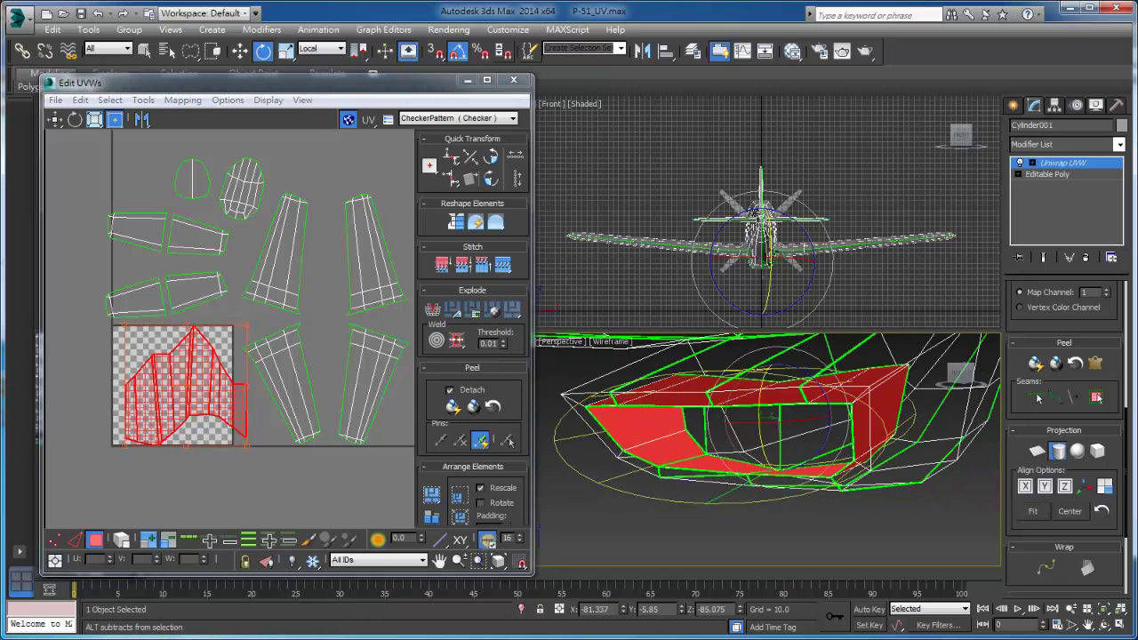
{"action": "key", "text": "ctrl+z"}
{"action": "key", "text": "ctrl+z"}
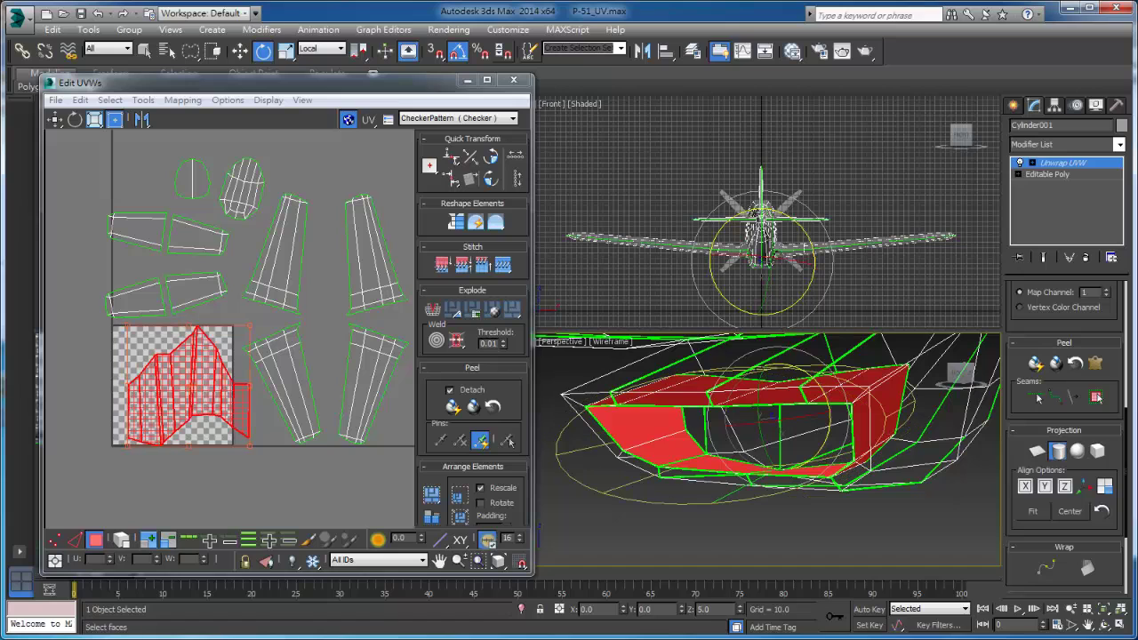
{"action": "key", "text": "ctrl+z"}
{"action": "key", "text": "ctrl+z"}
{"action": "key", "text": "ctrl+z"}
{"action": "key", "text": "ctrl+z"}
{"action": "key", "text": "ctrl+z"}
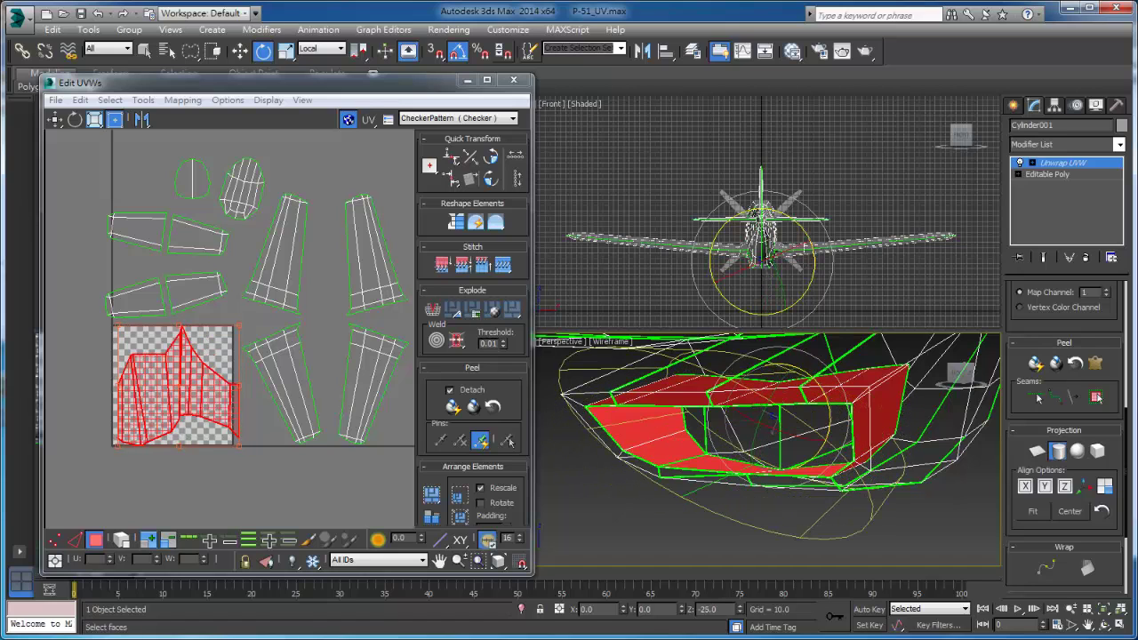
{"action": "key", "text": "ctrl+z"}
{"action": "key", "text": "ctrl+z"}
{"action": "key", "text": "ctrl+z"}
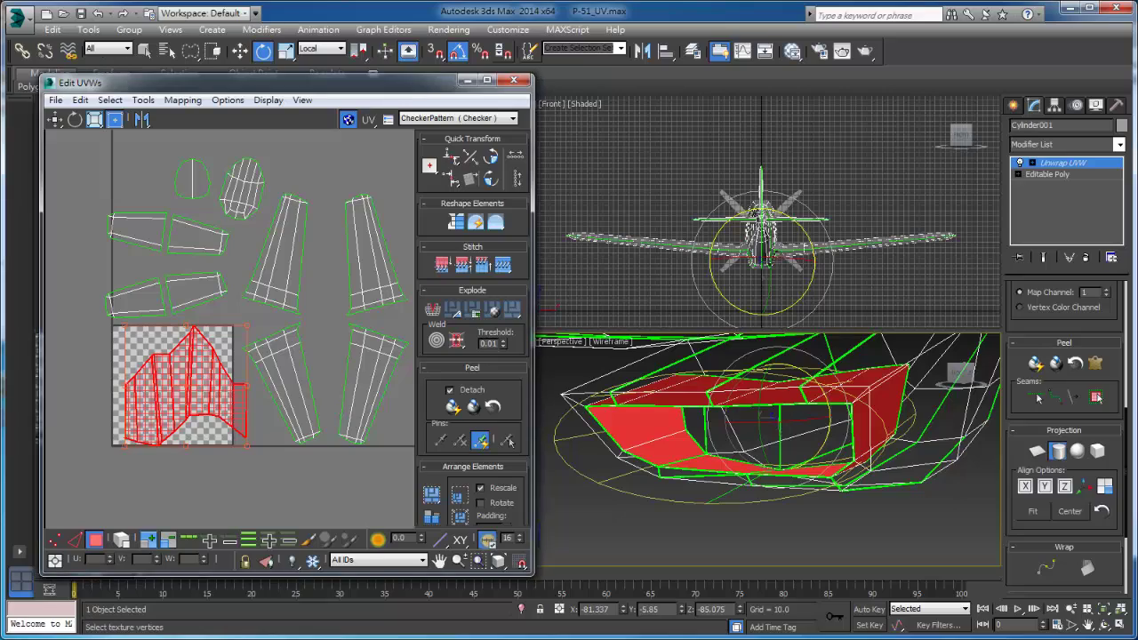
Finish the cylindrical mapping of the scoop walls and clear the face selection.
{"action": "middle_click_drag", "start_coordinate": [765, 445], "coordinate": [872, 338], "text": "alt"}
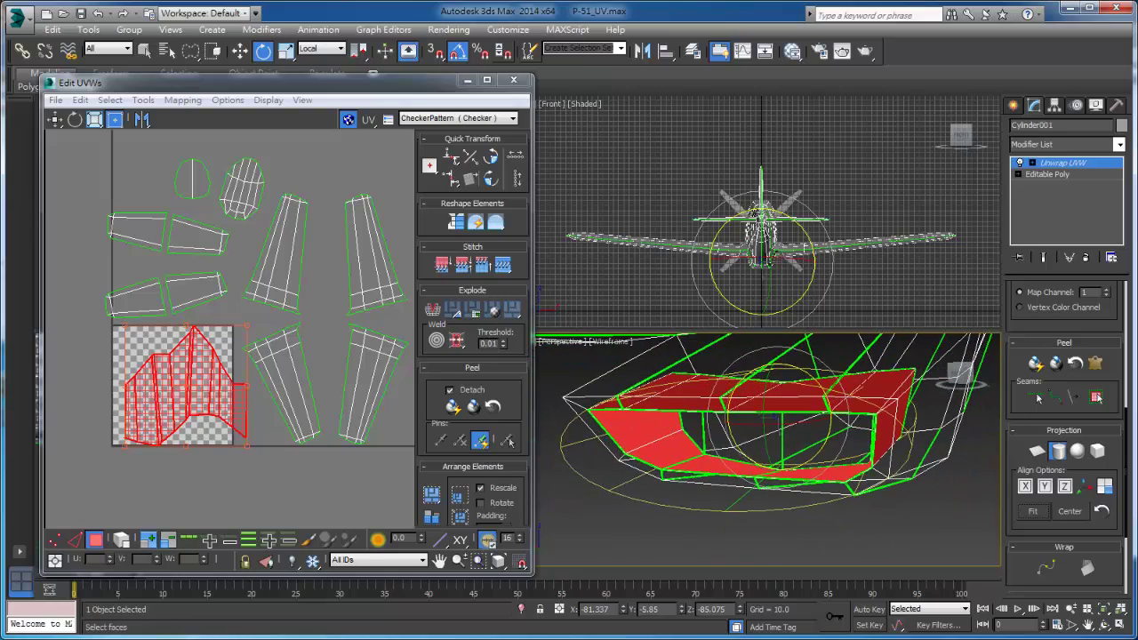
{"action": "middle_click_drag", "start_coordinate": [765, 444], "coordinate": [889, 414], "text": "alt"}
{"action": "key", "text": "z"}
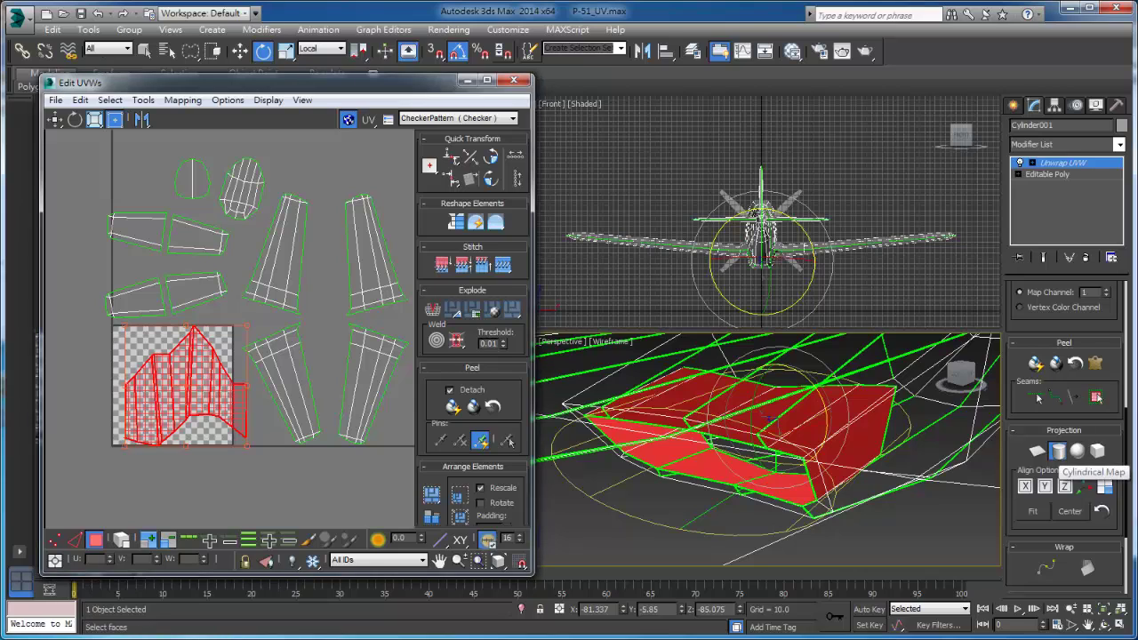
{"action": "key", "text": "q"}
{"action": "middle_click_drag", "start_coordinate": [267, 284], "coordinate": [323, 278]}
{"action": "scroll", "coordinate": [323, 278], "scroll_direction": "up", "scroll_amount": 2}
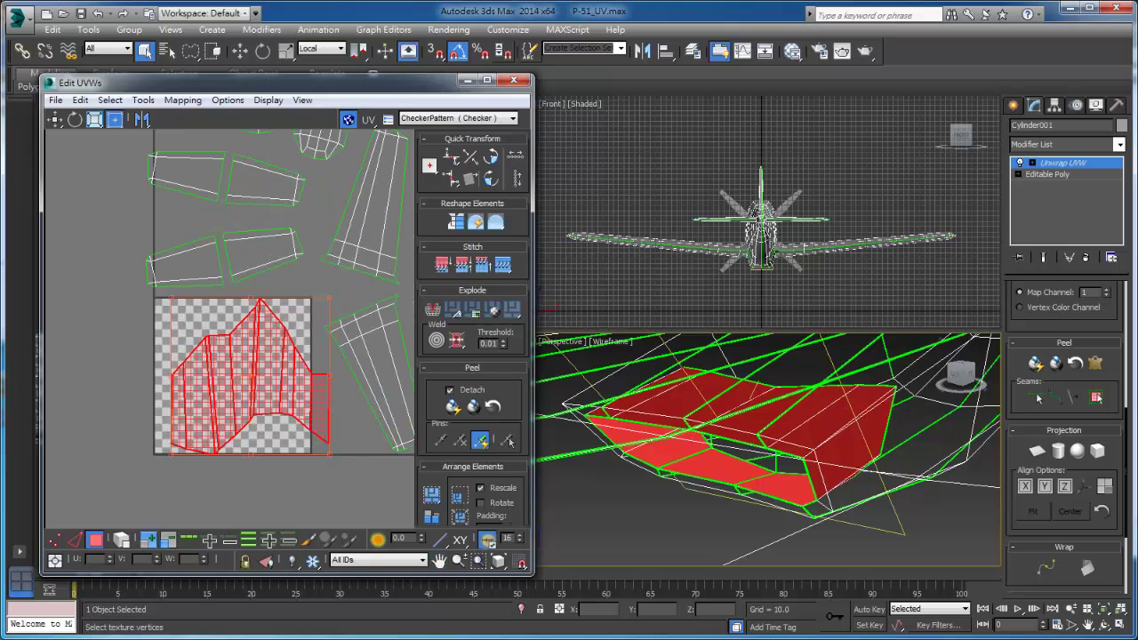
{"action": "key", "text": "ctrl+d"}
{"action": "scroll", "coordinate": [267, 338], "scroll_direction": "up", "scroll_amount": 1}
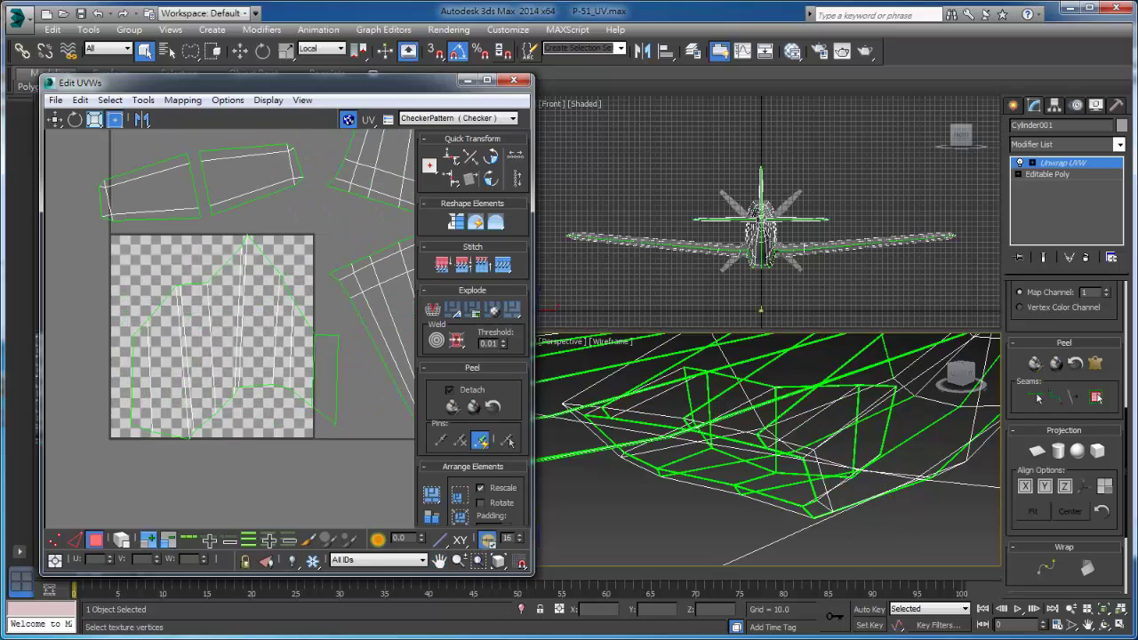
Select the scoop wall shell and relax it by polygon angles with 100 iterations and an amount of 0.1.
{"action": "left_click_drag", "start_coordinate": [102, 334], "coordinate": [338, 467]}
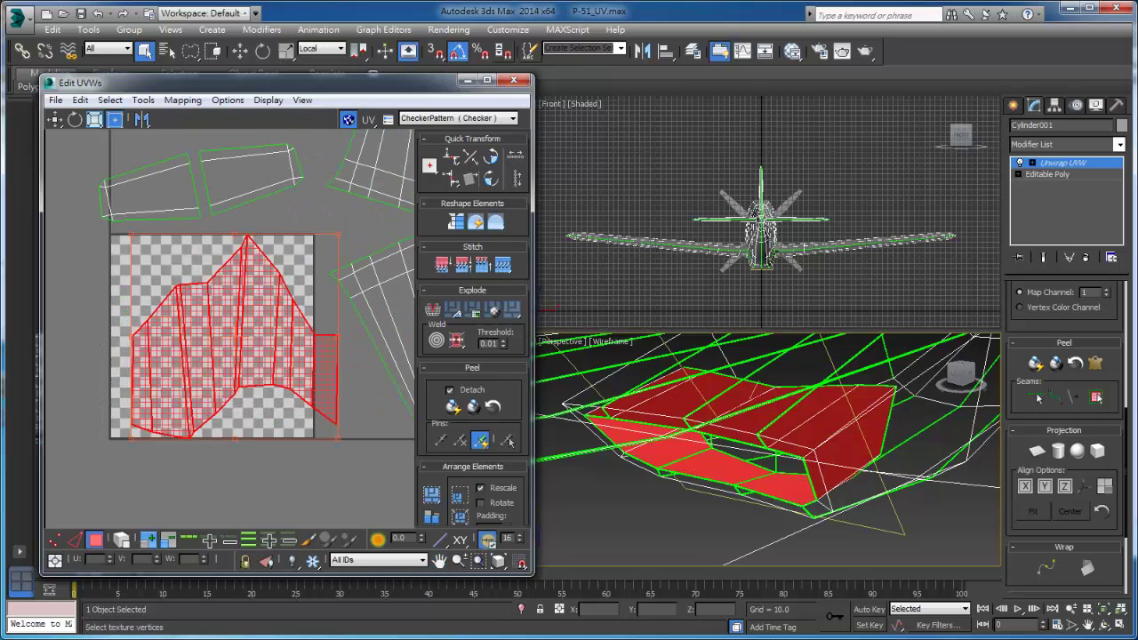
{"action": "left_click_drag", "start_coordinate": [496, 222], "coordinate": [496, 242]}
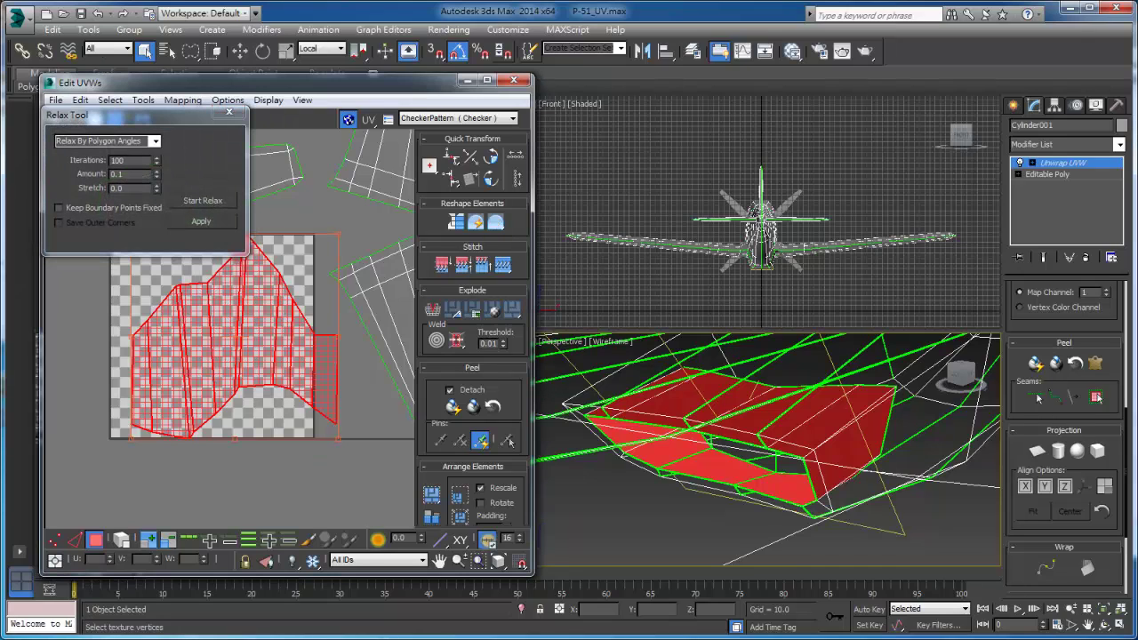
{"action": "key", "text": "ctrl+z"}
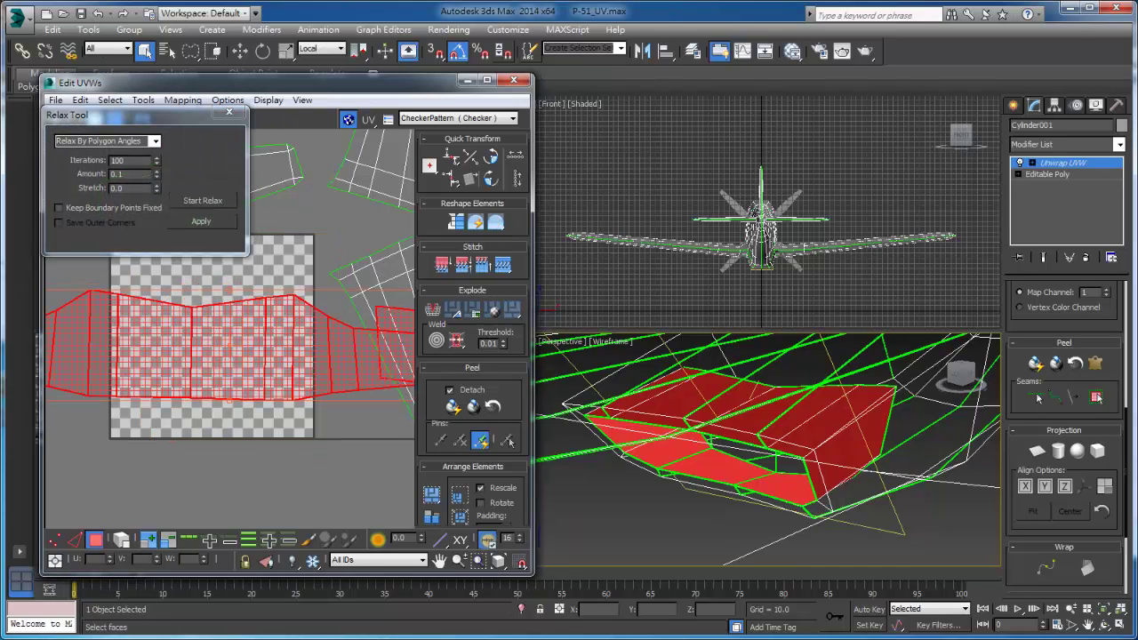
{"action": "left_click_drag", "start_coordinate": [72, 114], "coordinate": [830, 94]}
{"action": "scroll", "coordinate": [71, 356], "scroll_direction": "down", "scroll_amount": 3}
{"action": "middle_click_drag", "start_coordinate": [249, 356], "coordinate": [315, 340]}
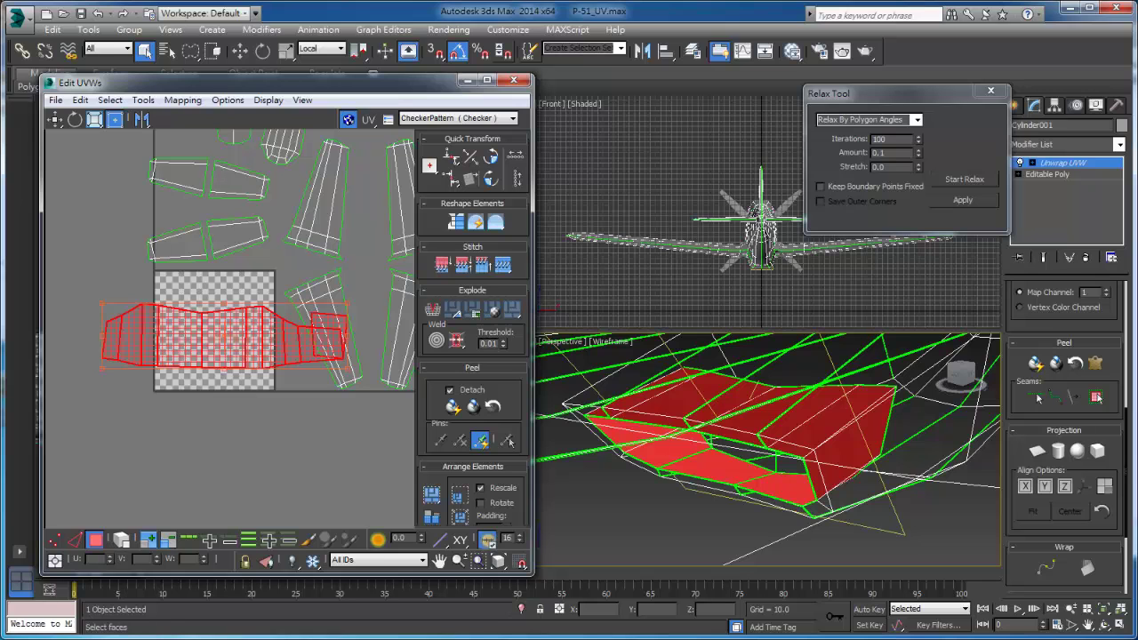
Check which scoop faces overlap at the end of the relaxed shell by selecting them, and clear the selection.
{"action": "key", "text": "ctrl+d"}
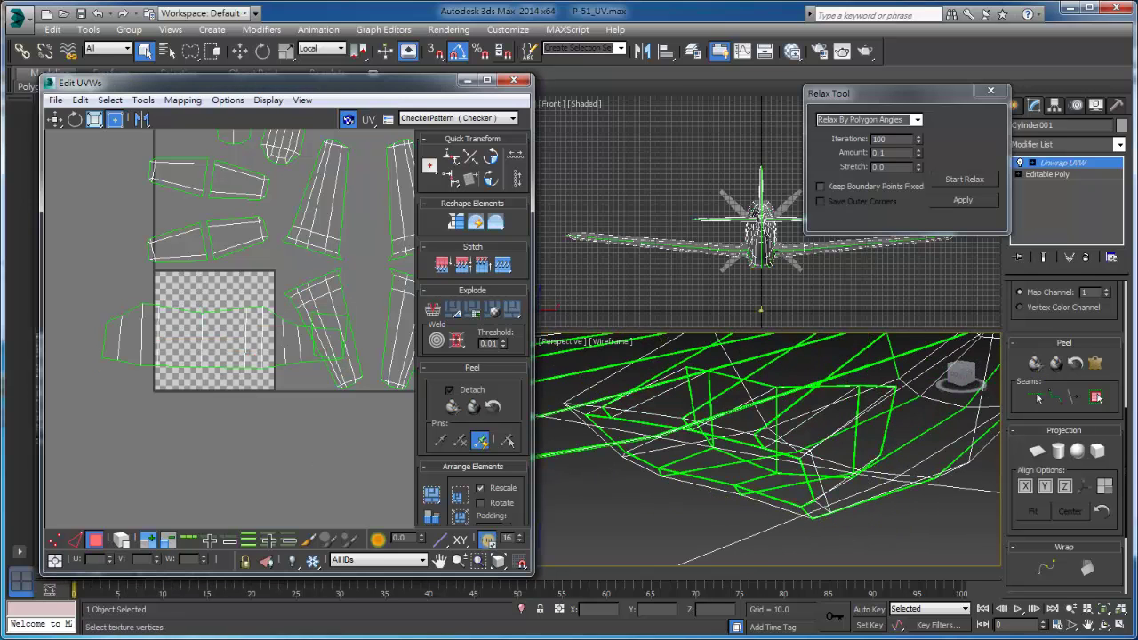
{"action": "left_click", "coordinate": [332, 336]}
{"action": "mouse_move", "coordinate": [333, 336]}
{"action": "left_mouse_down"}
{"action": "mouse_move", "coordinate": [234, 429]}
{"action": "mouse_move", "coordinate": [331, 431]}
{"action": "mouse_move", "coordinate": [326, 337]}
{"action": "left_mouse_up"}
{"action": "left_click", "coordinate": [327, 340], "text": "ctrl"}
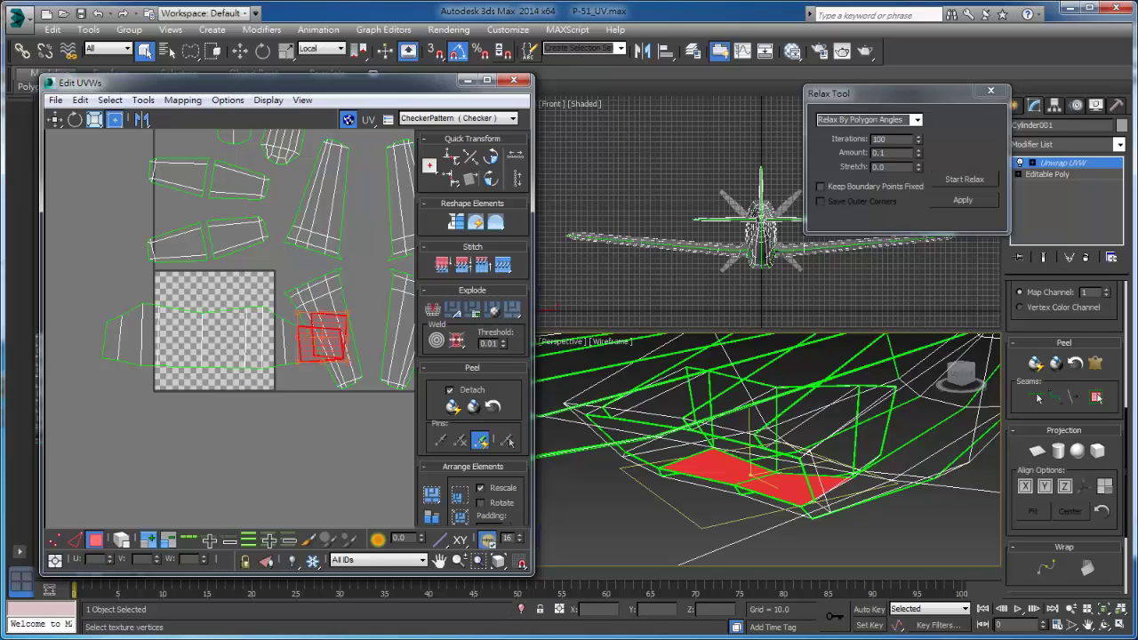
{"action": "left_click", "coordinate": [334, 338]}
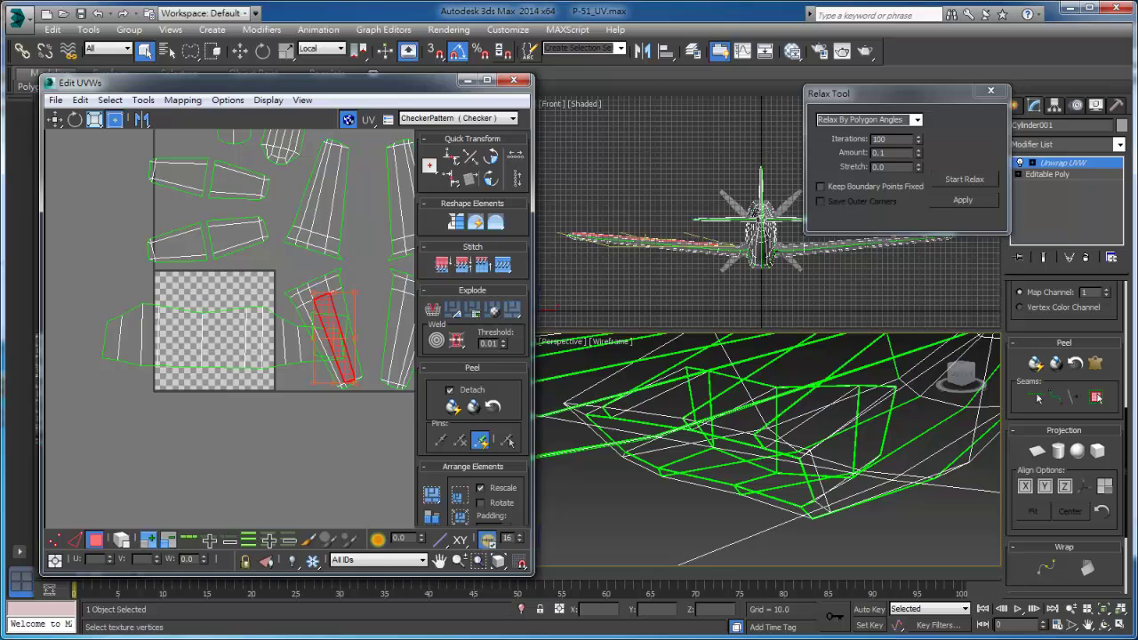
{"action": "key", "text": "ctrl+d"}
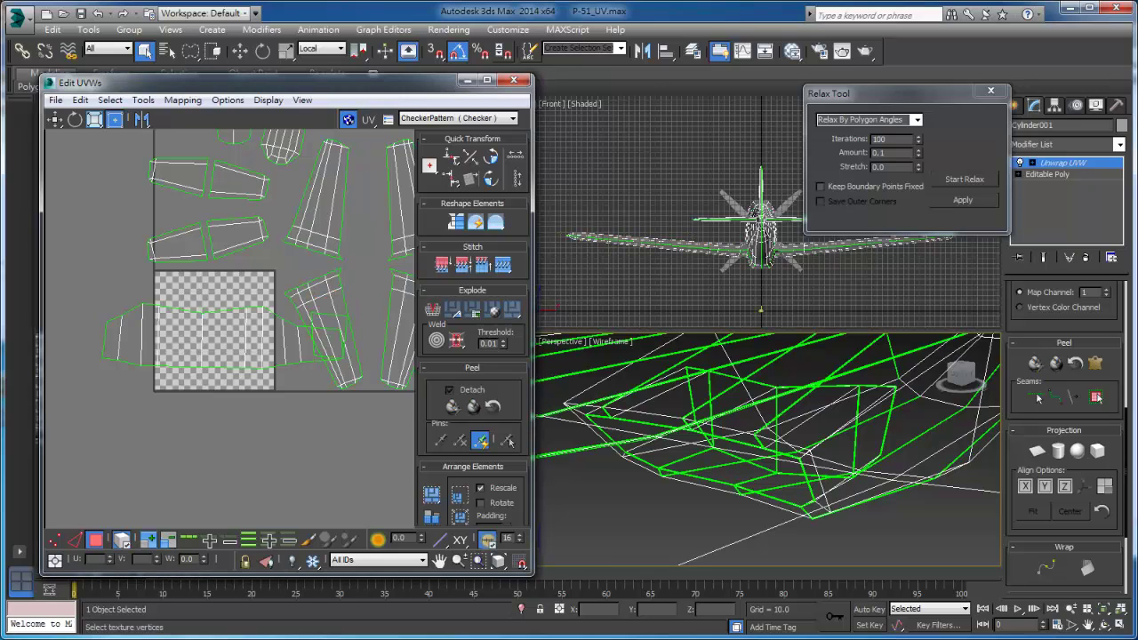
Select the scoop wall shell as a whole element, move it below the checker tile away from the wing shell, and deselect it.
{"action": "left_click", "coordinate": [222, 338]}
{"action": "left_click_drag", "start_coordinate": [222, 338], "coordinate": [218, 422]}
{"action": "key", "text": "ctrl+d"}
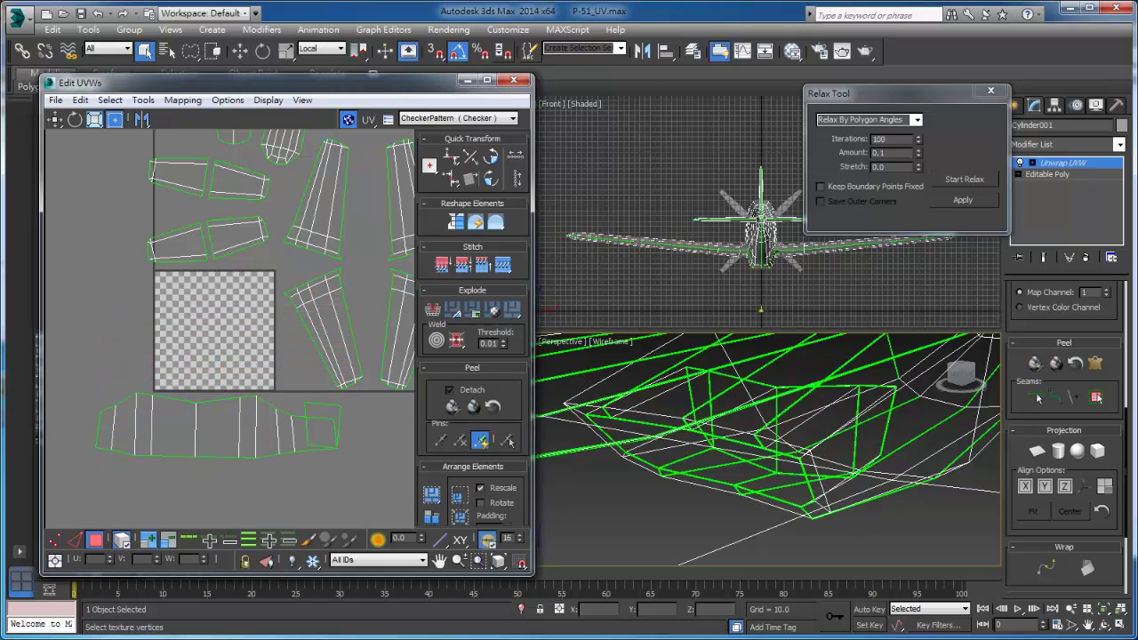
Move the overlapping end face away from the scoop wall shell, past its opposite end, and deselect it.
{"action": "left_click", "coordinate": [322, 426]}
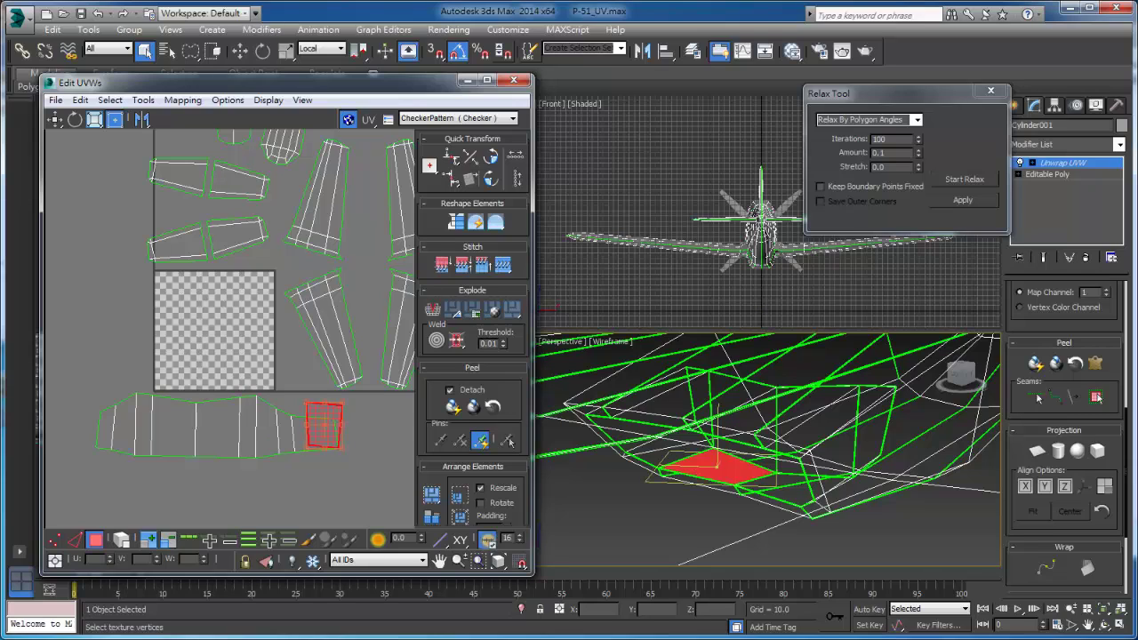
{"action": "left_click_drag", "start_coordinate": [322, 427], "coordinate": [92, 363]}
{"action": "left_click", "coordinate": [355, 480]}
Stitch the separated face onto the opposite end of the scoop wall shell along their shared edge.
{"action": "key", "text": "2"}
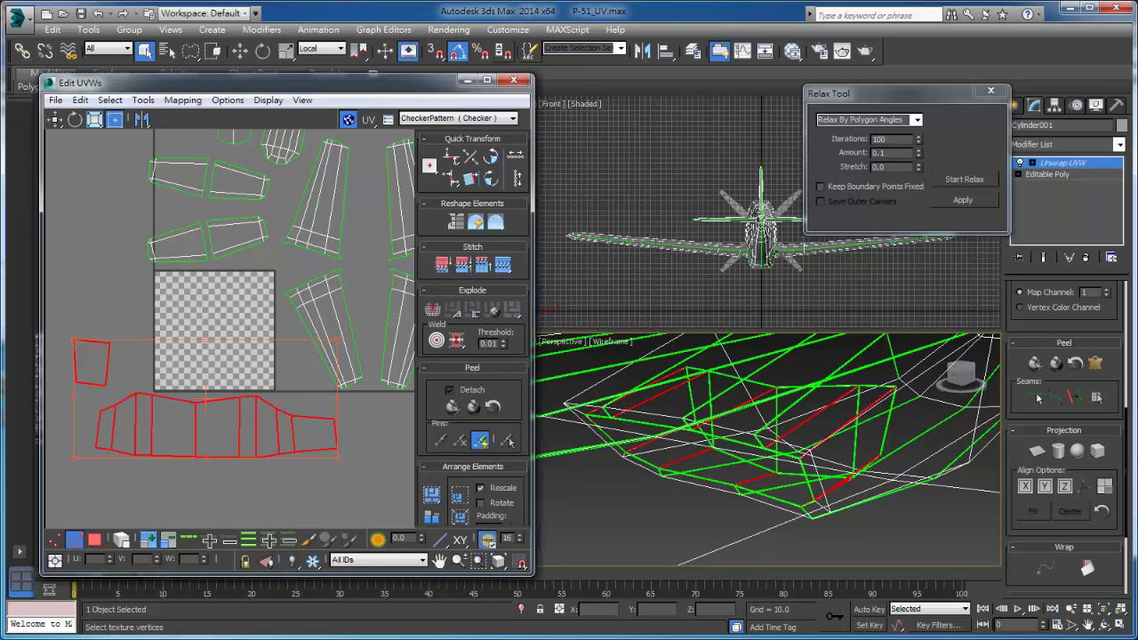
{"action": "key", "text": "ctrl+d"}
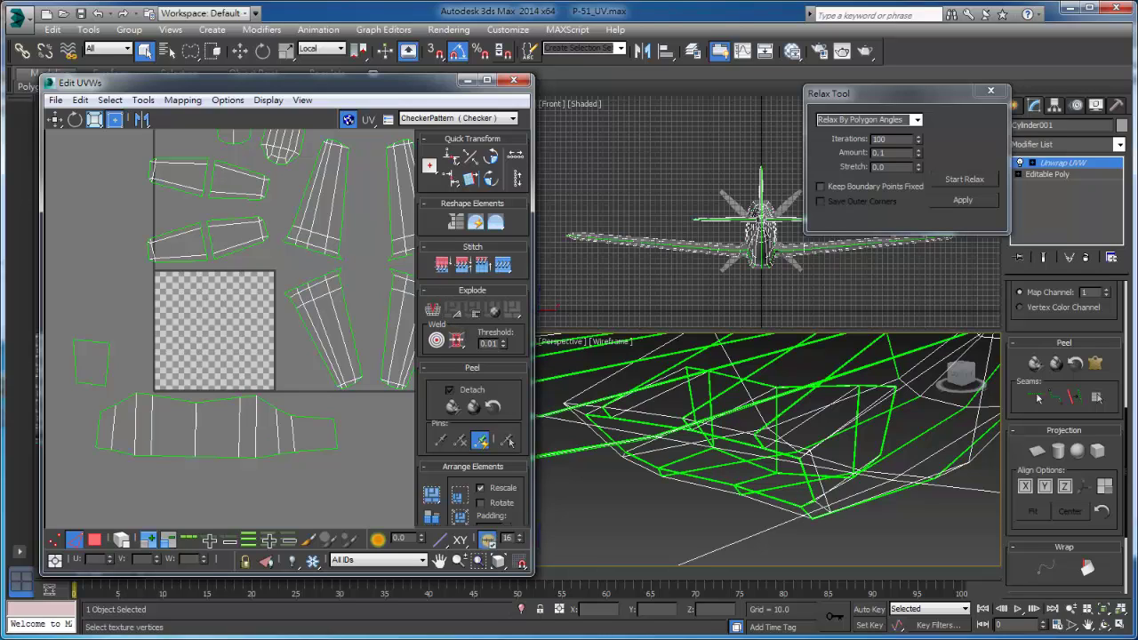
{"action": "left_click", "coordinate": [508, 442]}
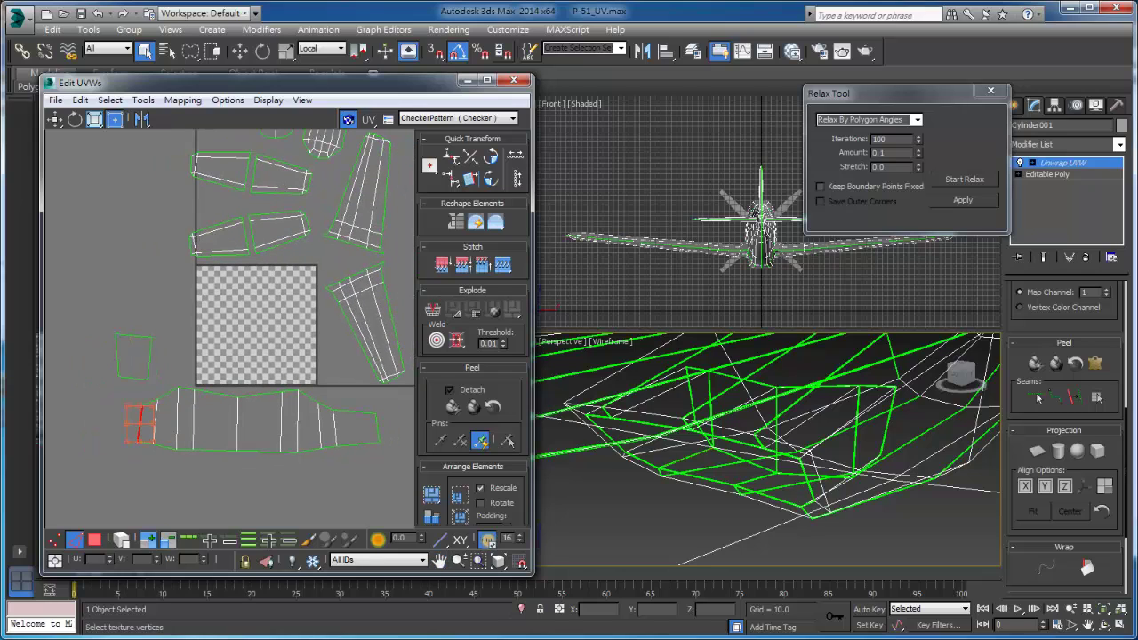
{"action": "left_click", "coordinate": [510, 442]}
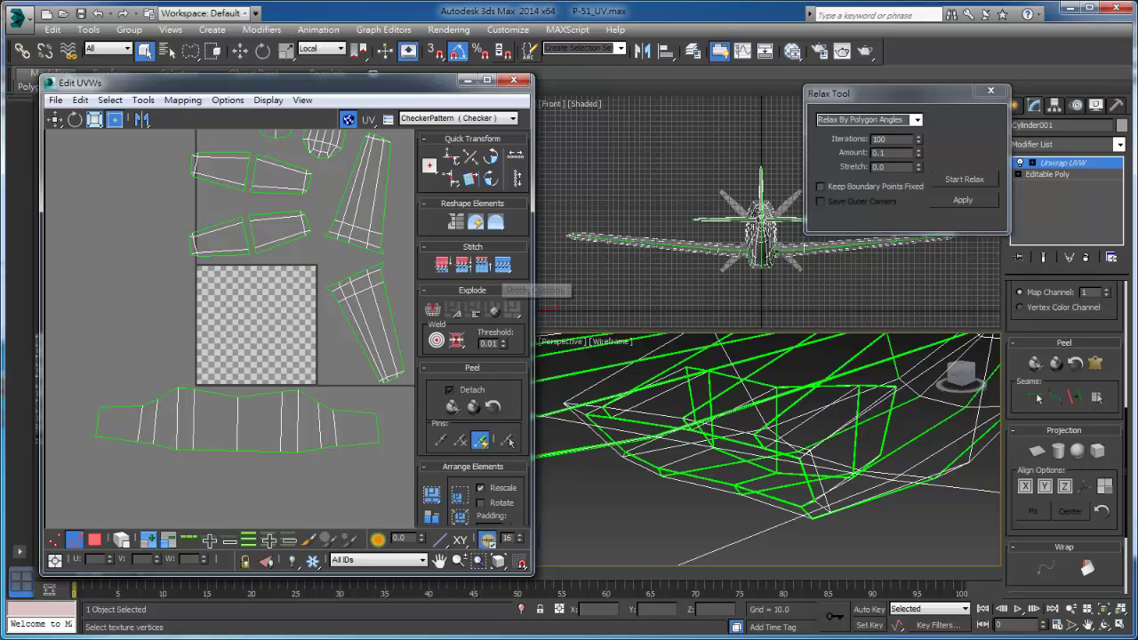
Select all faces of the stitched scoop wall shell and relax them by polygon angles with 100 iterations and an amount of 0.1.
{"action": "left_click_drag", "start_coordinate": [109, 411], "coordinate": [394, 469]}
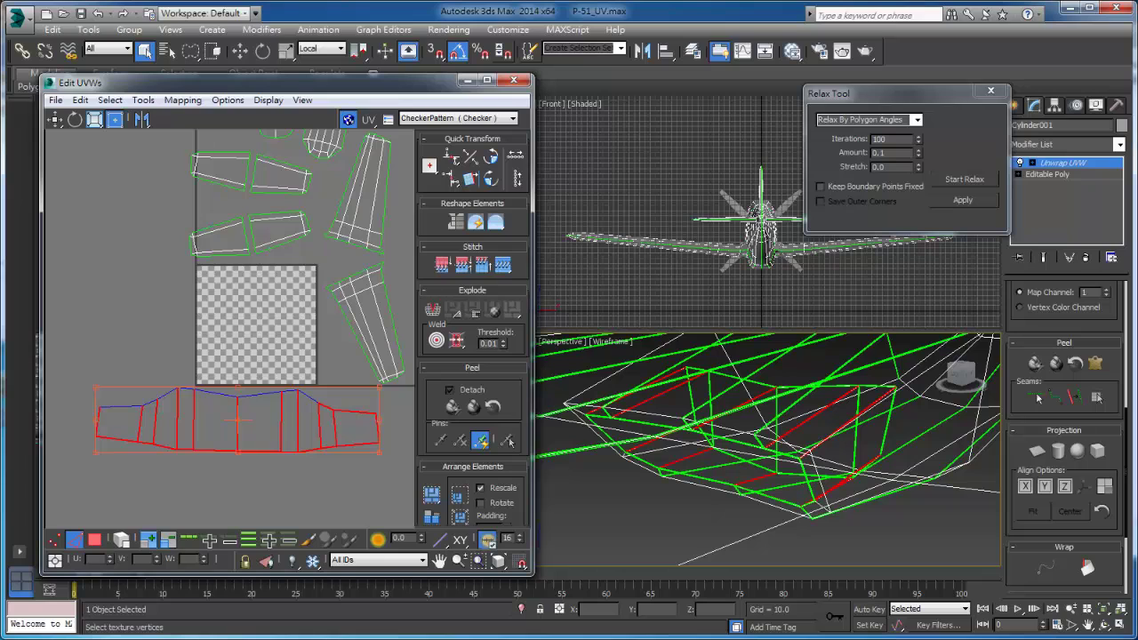
{"action": "key", "text": "3"}
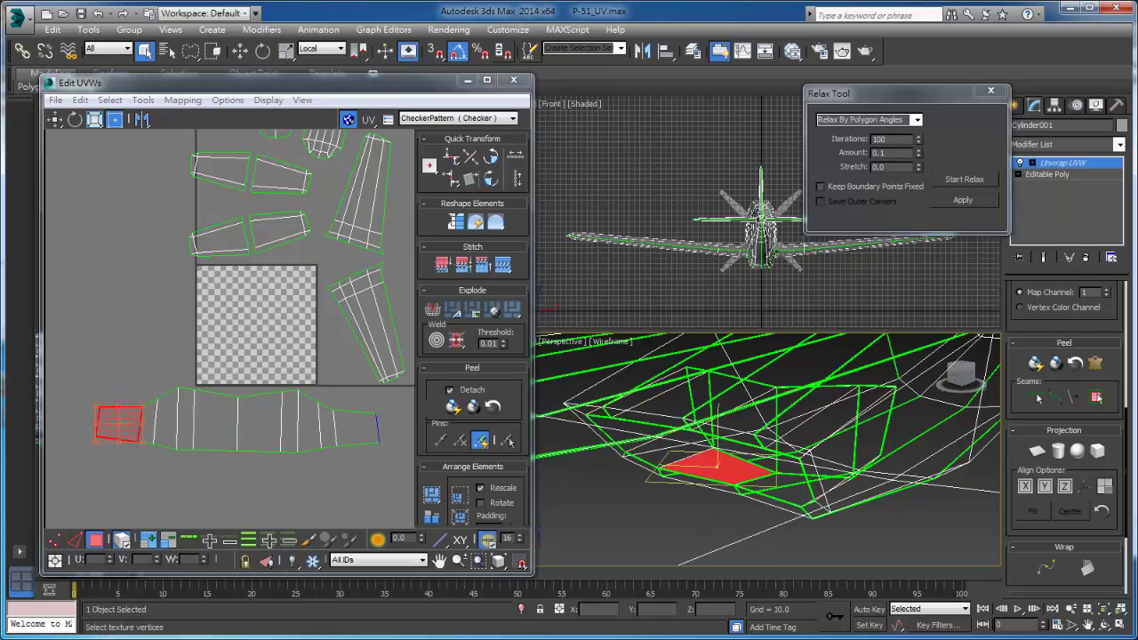
{"action": "key", "text": "ctrl+Page_Up"}
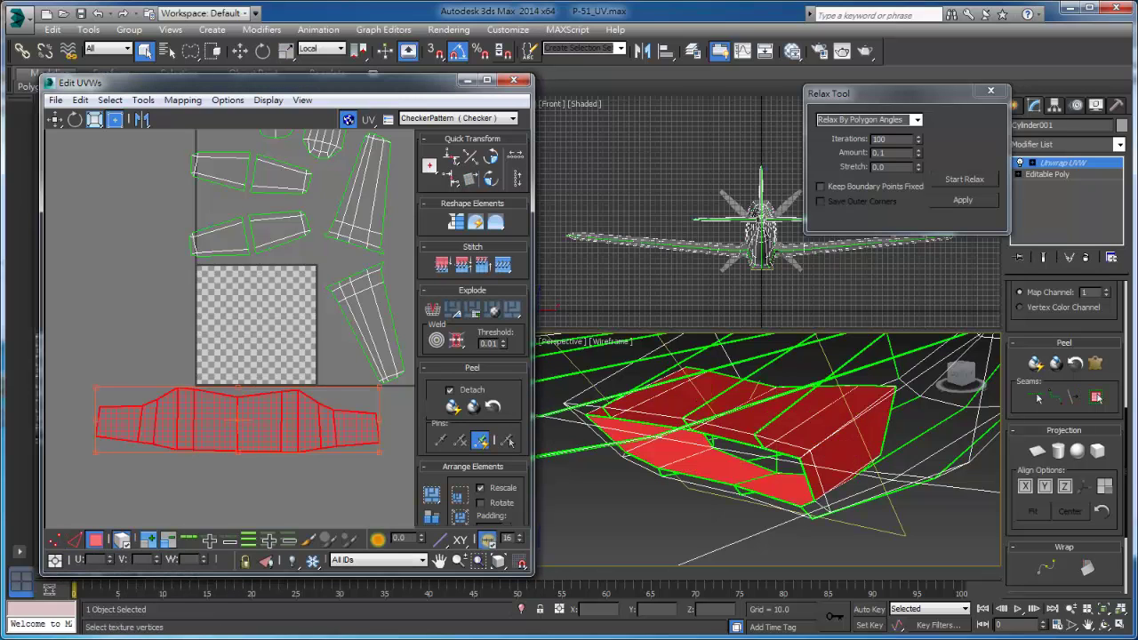
{"action": "left_click", "coordinate": [965, 179]}
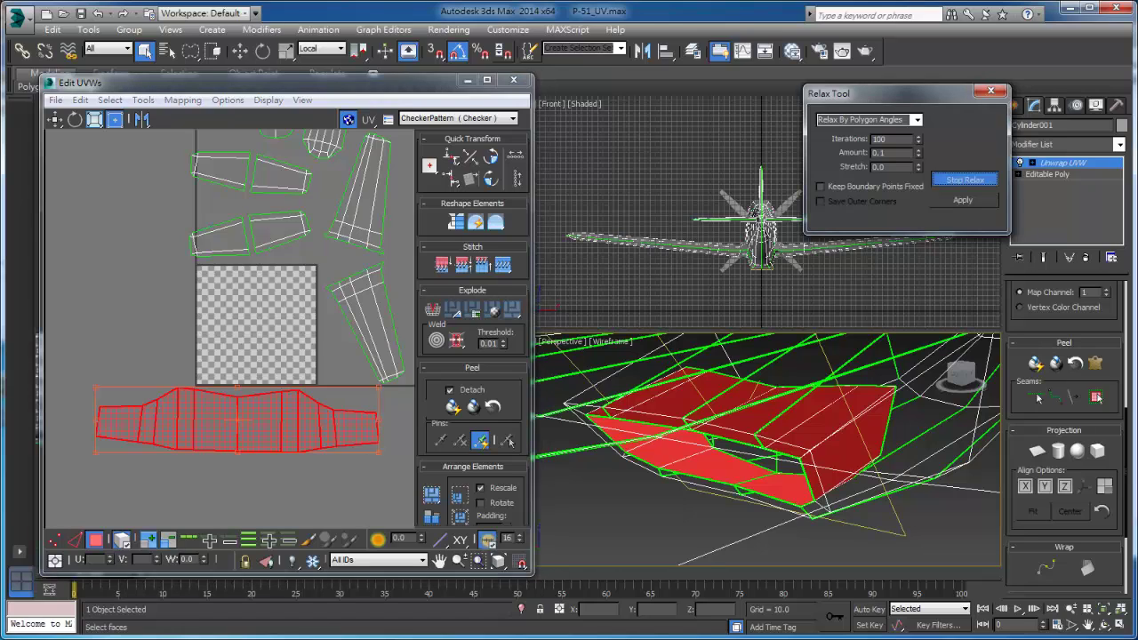
{"action": "left_click", "coordinate": [965, 180]}
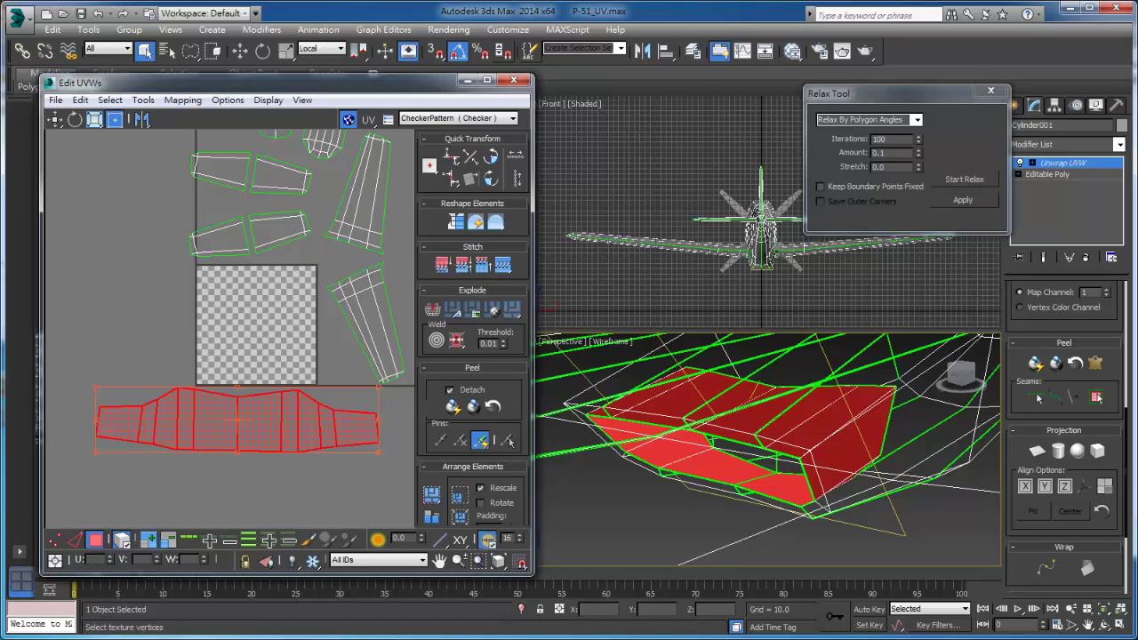
Scale down the scoop wall shell, place it just below the wing shells, and show the perspective view shaded with the checker texture.
{"action": "left_click_drag", "start_coordinate": [380, 388], "coordinate": [351, 401]}
{"action": "left_click", "coordinate": [345, 230]}
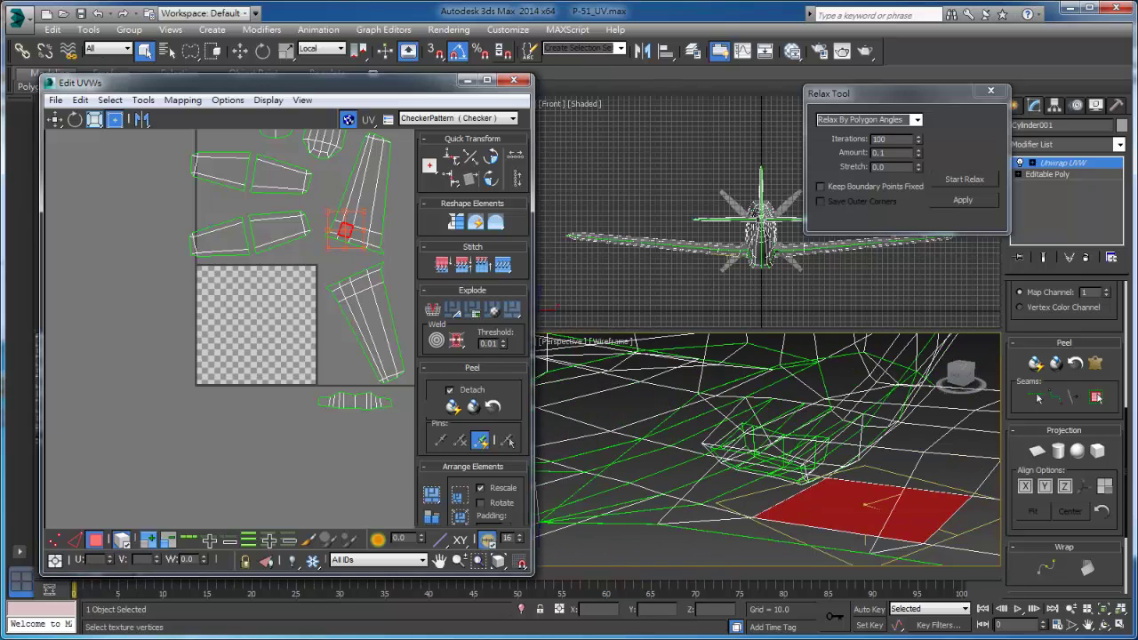
{"action": "key", "text": "F3"}
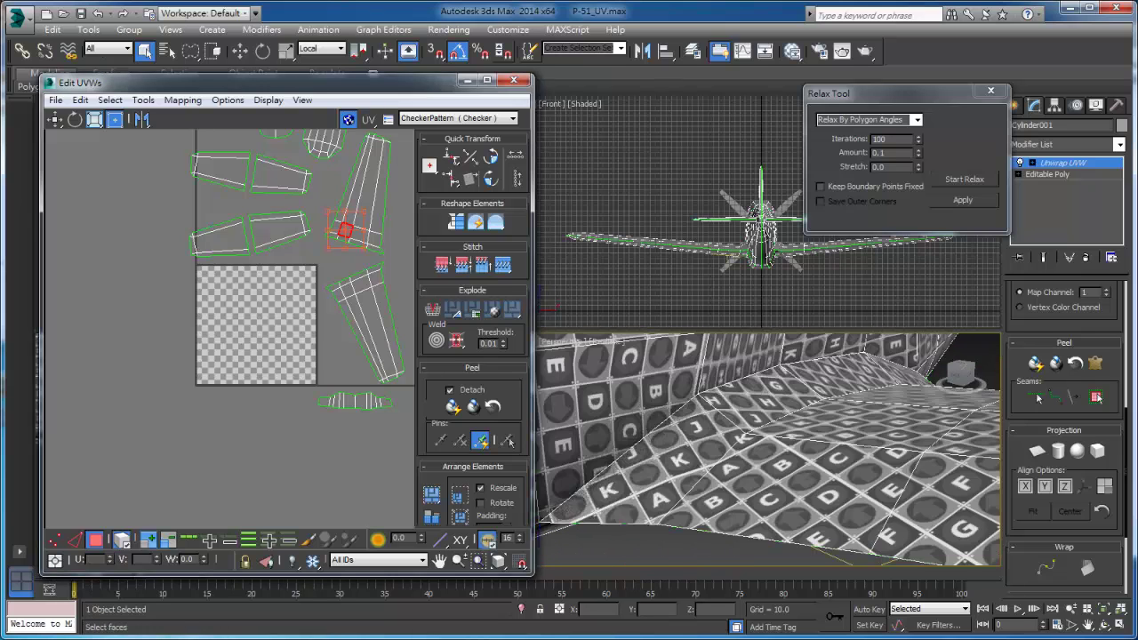
Select the four inner faces at the back of the air scoop opening in the perspective view.
{"action": "middle_click_drag", "start_coordinate": [769, 449], "coordinate": [813, 432], "text": "alt"}
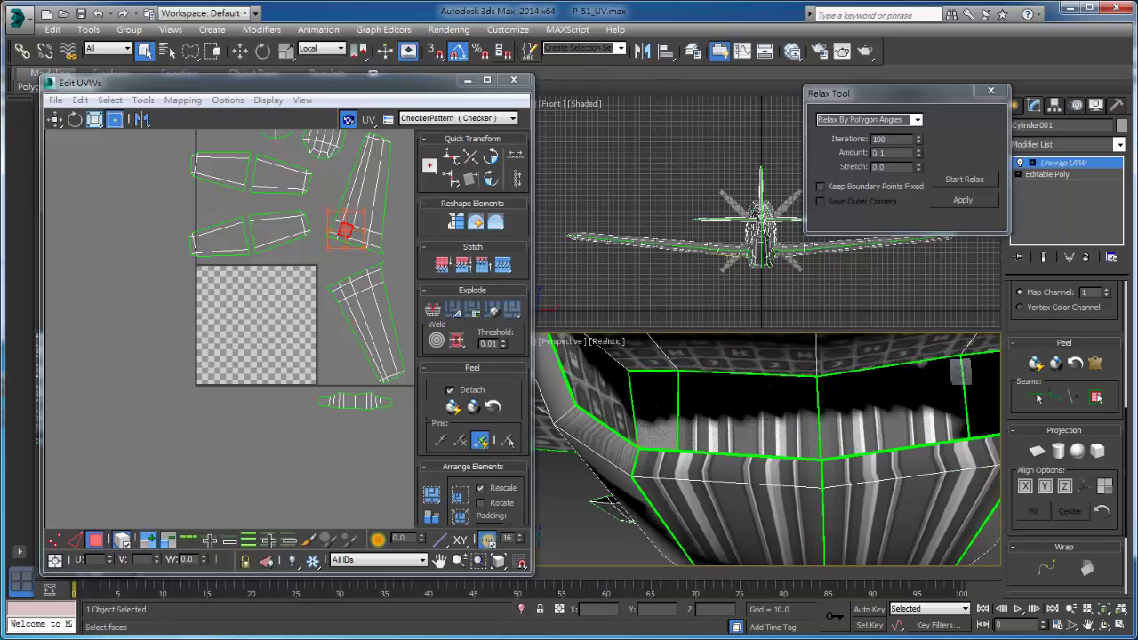
{"action": "left_click", "coordinate": [656, 409]}
{"action": "left_click", "coordinate": [747, 414], "text": "ctrl"}
{"action": "left_click", "coordinate": [890, 404], "text": "ctrl"}
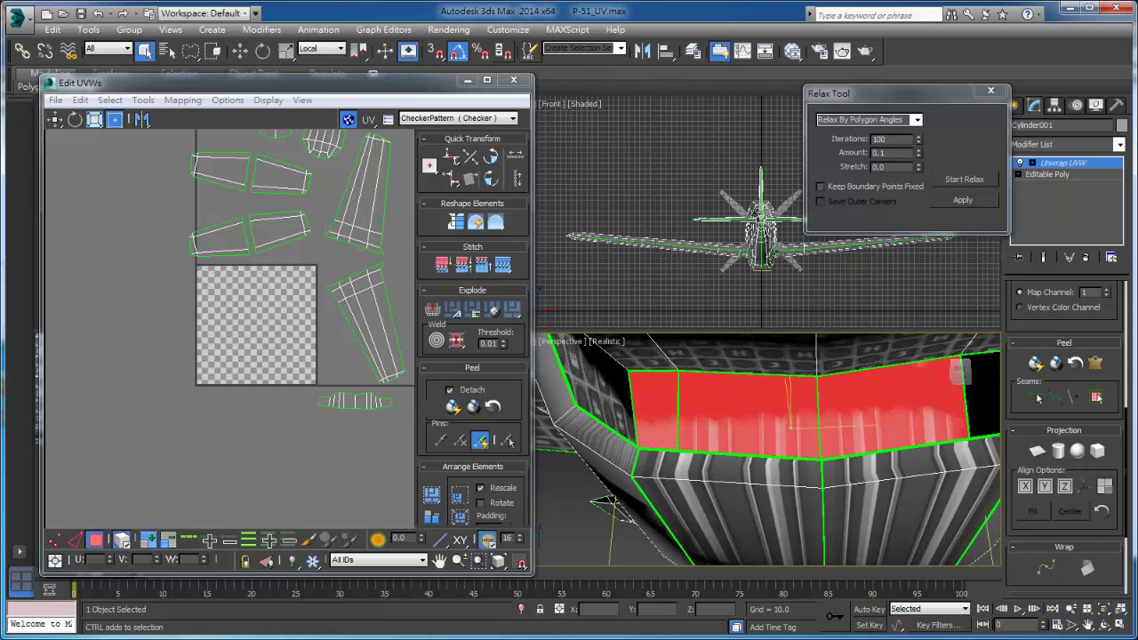
{"action": "left_click", "coordinate": [983, 395], "text": "ctrl"}
{"action": "scroll", "coordinate": [767, 449], "scroll_direction": "down", "scroll_amount": 4}
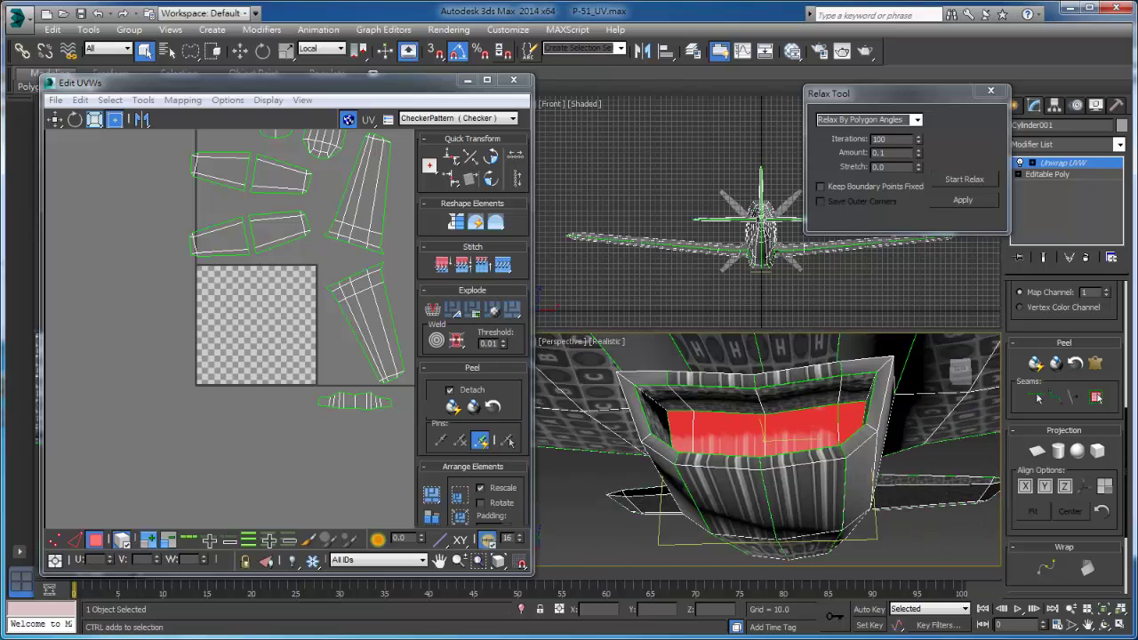
Add all the rim faces around the air scoop opening to the selection.
{"action": "left_click", "coordinate": [645, 374], "text": "ctrl"}
{"action": "left_click", "coordinate": [712, 379], "text": "ctrl"}
{"action": "left_click", "coordinate": [800, 373], "text": "ctrl"}
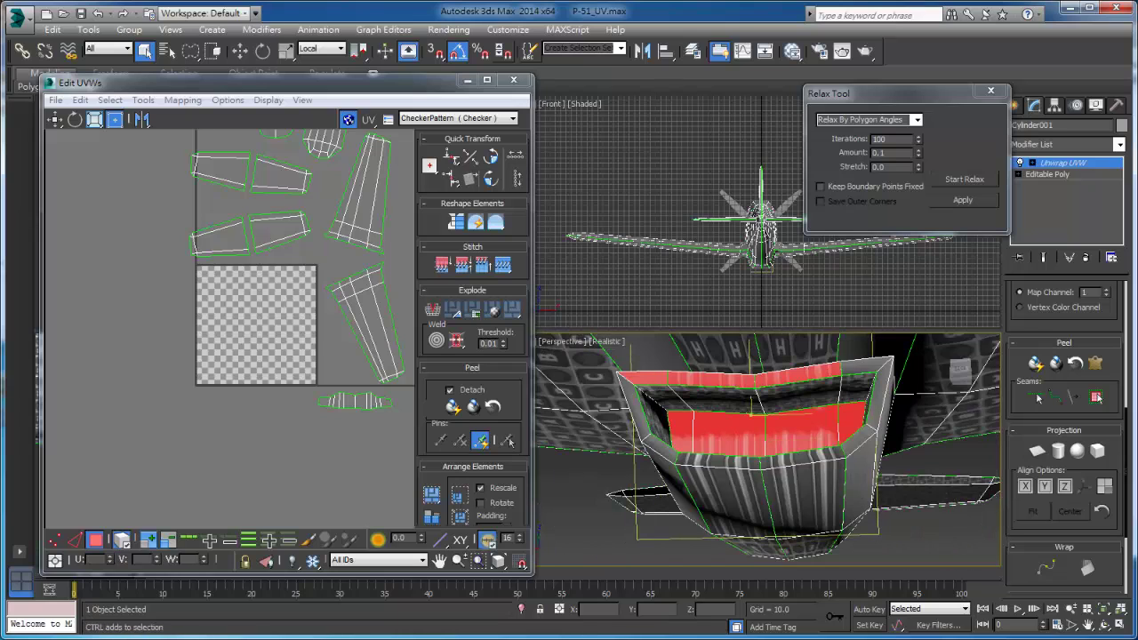
{"action": "left_click", "coordinate": [868, 365], "text": "ctrl"}
{"action": "left_click", "coordinate": [878, 396], "text": "ctrl"}
{"action": "left_click", "coordinate": [859, 440], "text": "ctrl"}
{"action": "left_click", "coordinate": [805, 451], "text": "ctrl"}
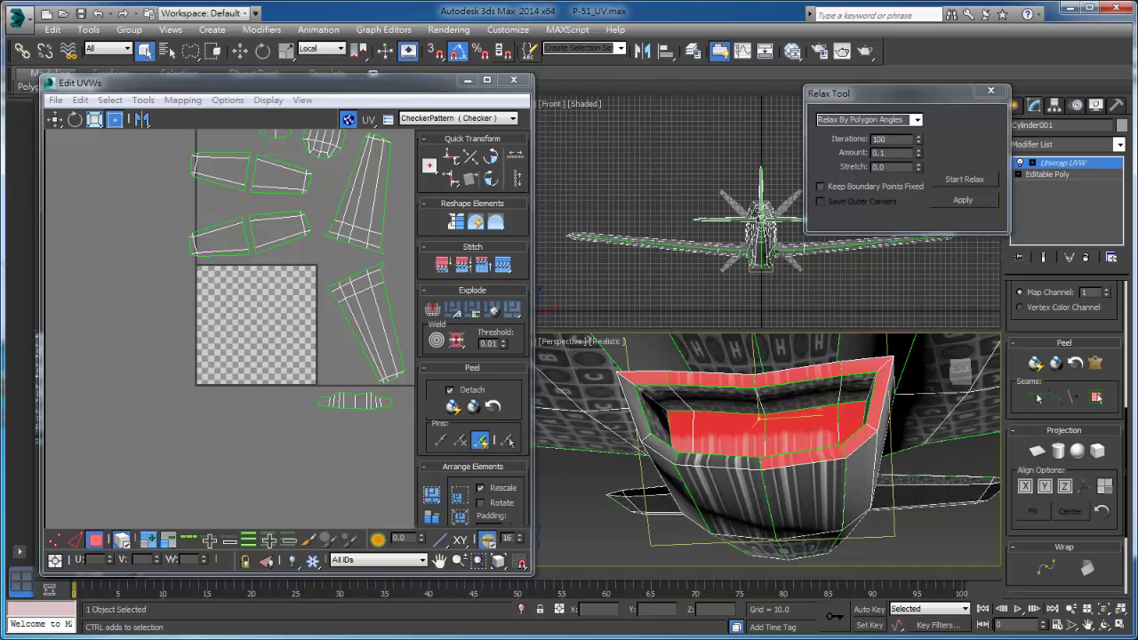
{"action": "left_click", "coordinate": [719, 458], "text": "ctrl"}
{"action": "left_click", "coordinate": [660, 446], "text": "ctrl"}
{"action": "left_click", "coordinate": [634, 409], "text": "ctrl"}
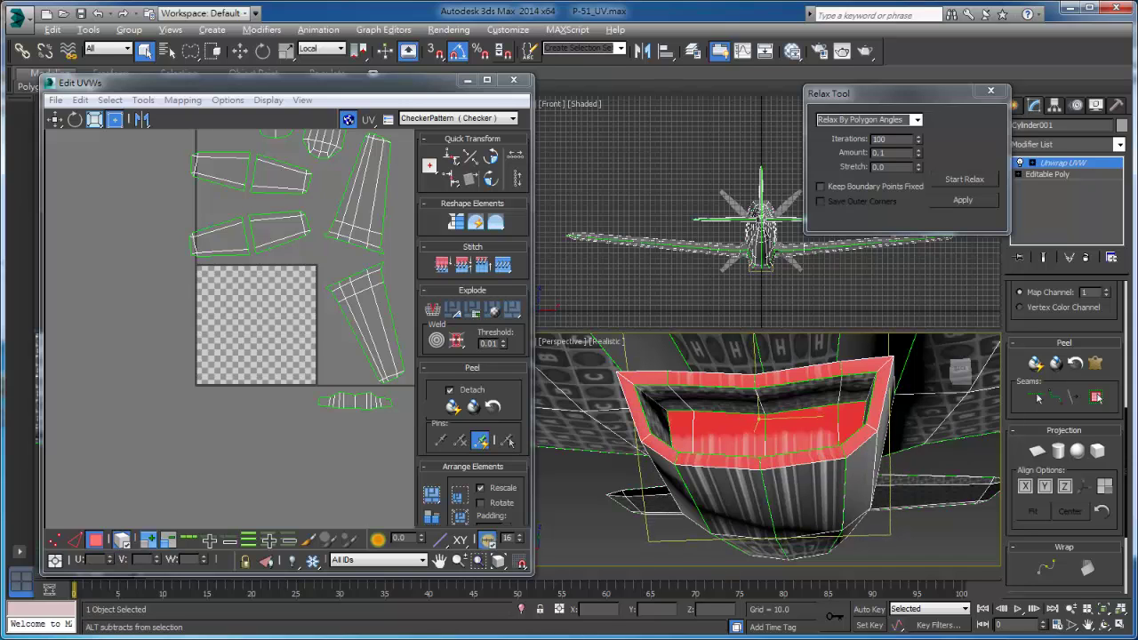
Relax the scoop's inner face and rim shells by polygon angles, scale them down below the wall shell, and clear the selection.
{"action": "middle_click_drag", "start_coordinate": [765, 445], "coordinate": [765, 407], "text": "alt"}
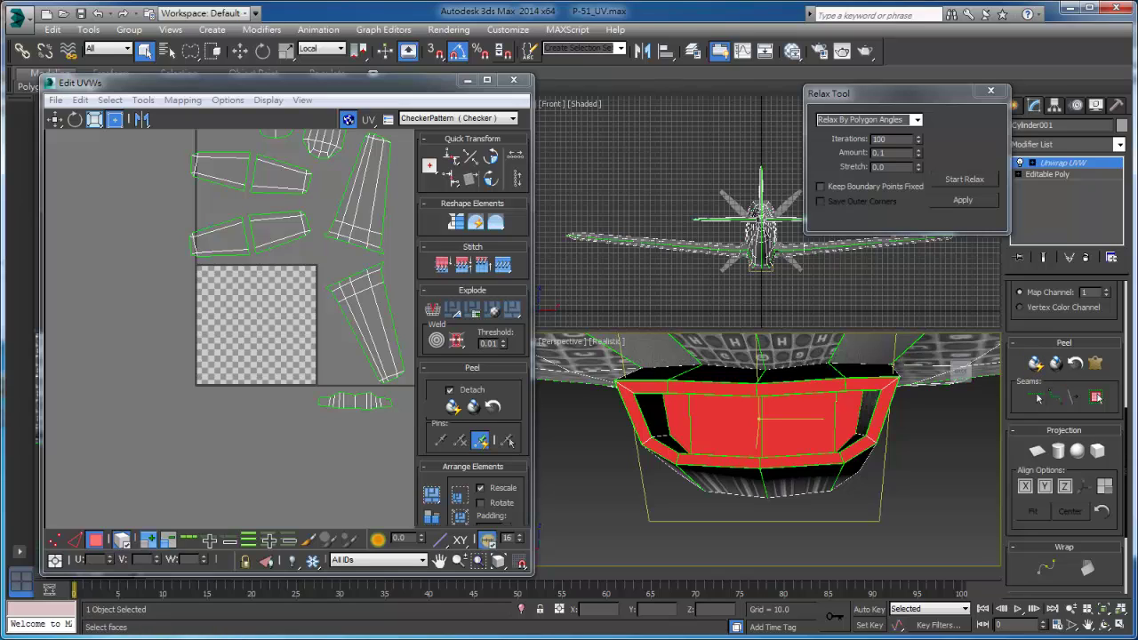
{"action": "scroll", "coordinate": [1068, 356], "scroll_direction": "up", "scroll_amount": 5}
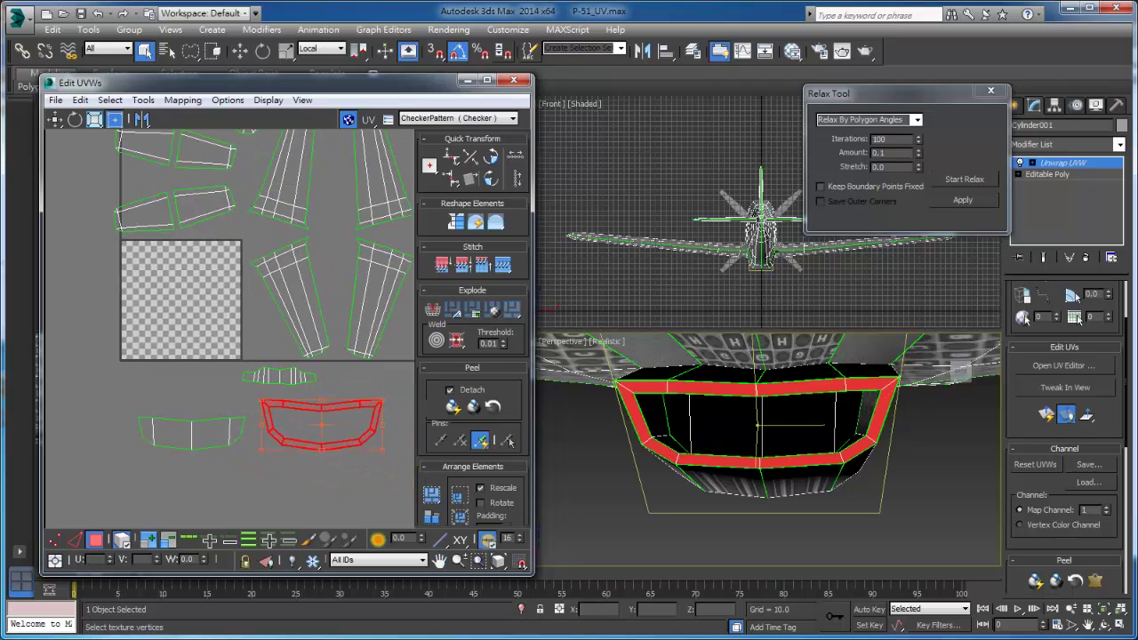
{"action": "key", "text": "ctrl+Page_Up"}
{"action": "key", "text": "ctrl+Page_Down"}
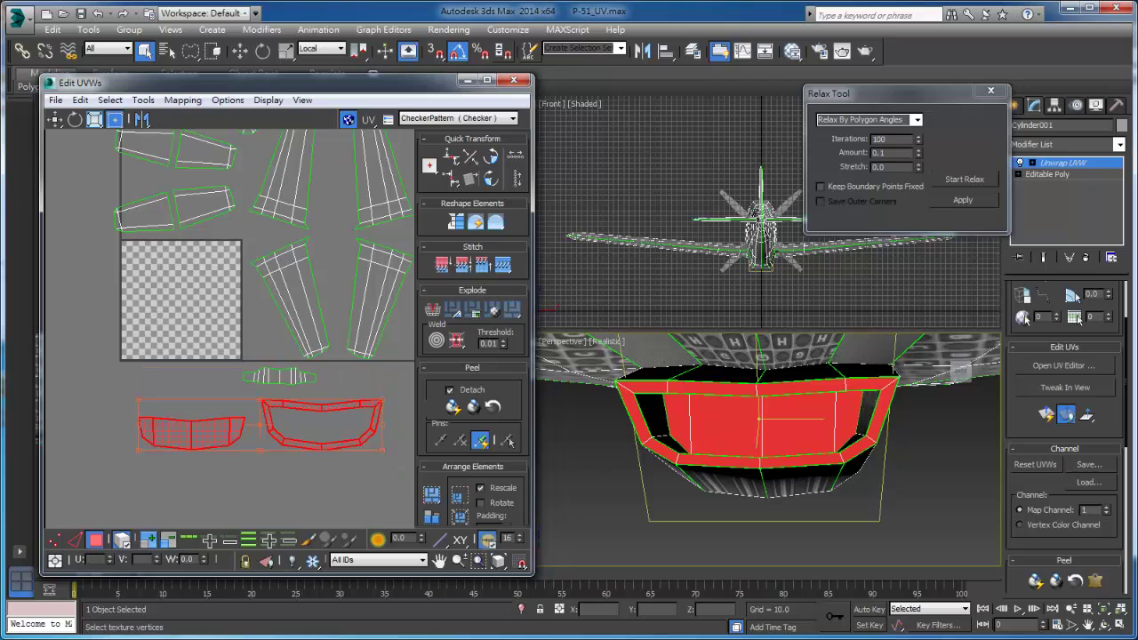
{"action": "left_click", "coordinate": [965, 179]}
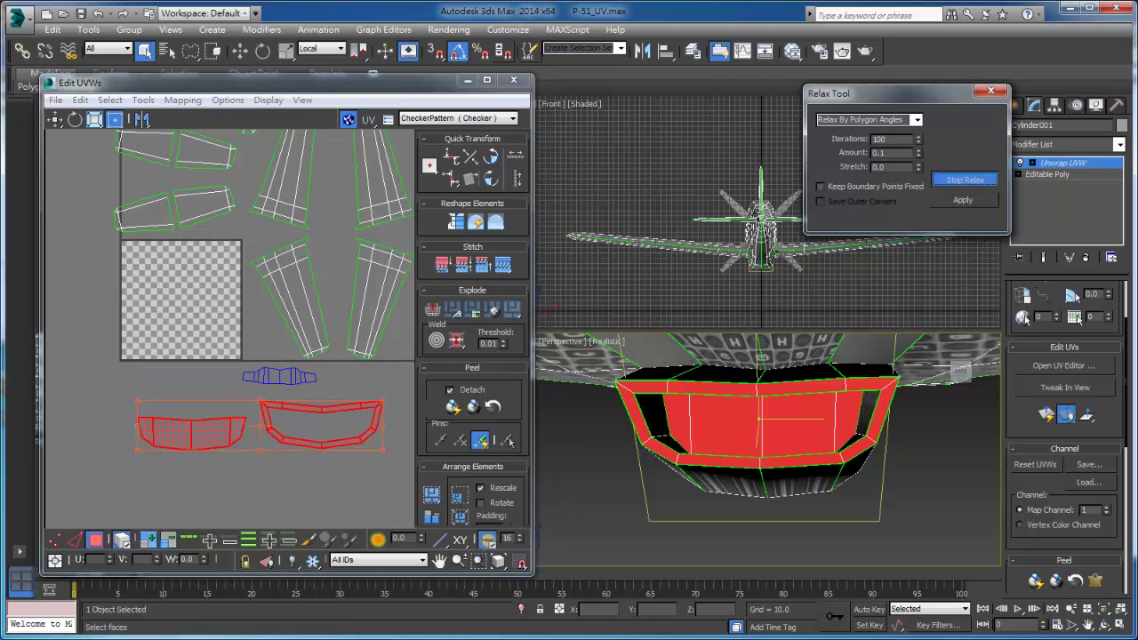
{"action": "left_click", "coordinate": [965, 179]}
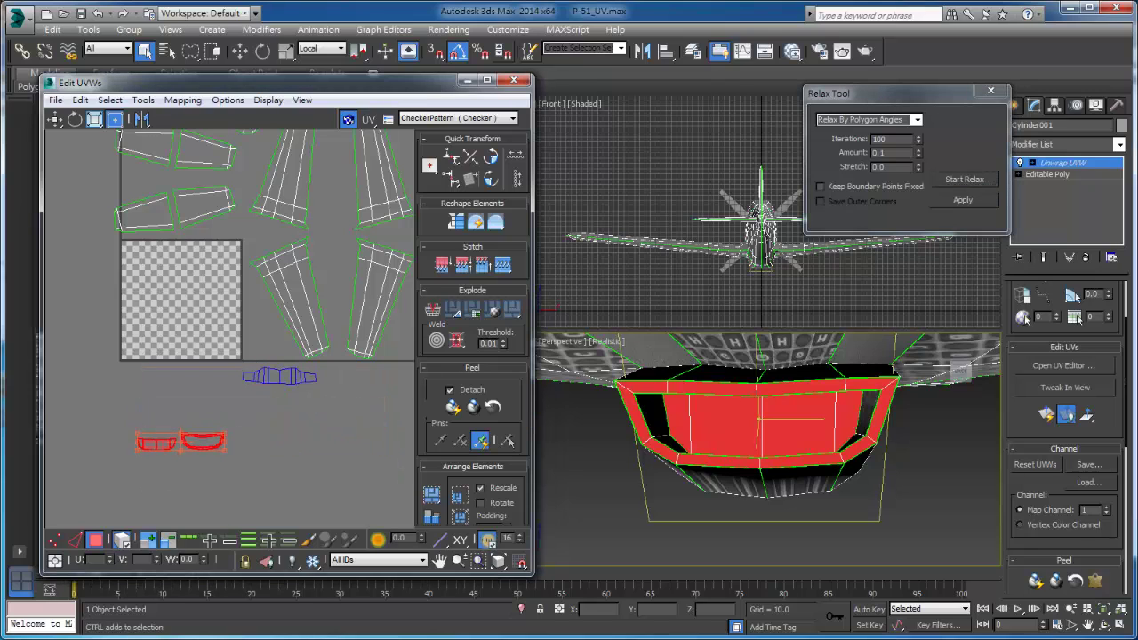
{"action": "key", "text": "ctrl+d"}
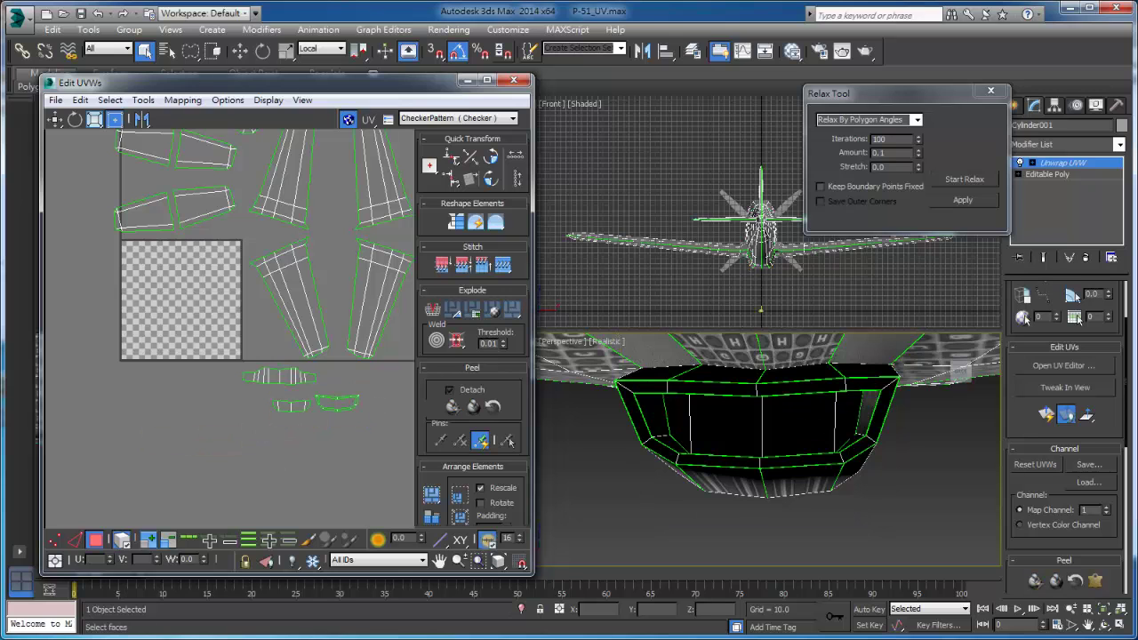
Select the outer faces of the air scoop's front section, all the way around behind the rim.
{"action": "middle_click_drag", "start_coordinate": [765, 418], "coordinate": [729, 429], "text": "alt"}
{"action": "left_click", "coordinate": [578, 382]}
{"action": "key", "text": "z"}
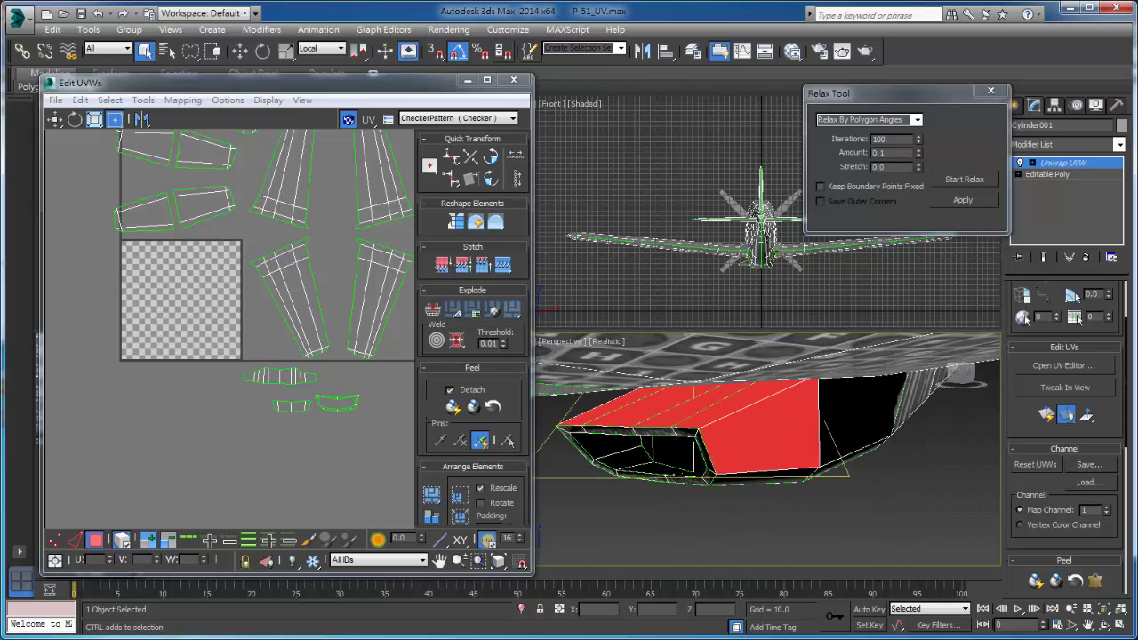
{"action": "scroll", "coordinate": [747, 418], "scroll_direction": "up", "scroll_amount": 3}
{"action": "key", "text": "alt+l"}
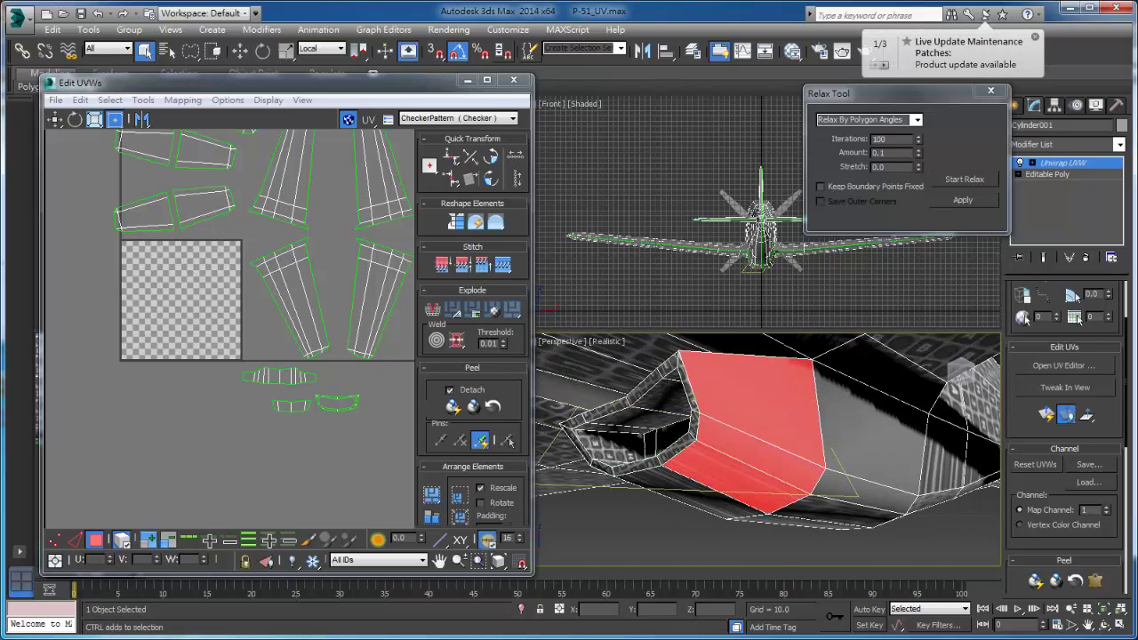
{"action": "middle_click_drag", "start_coordinate": [765, 445], "coordinate": [622, 455], "text": "alt"}
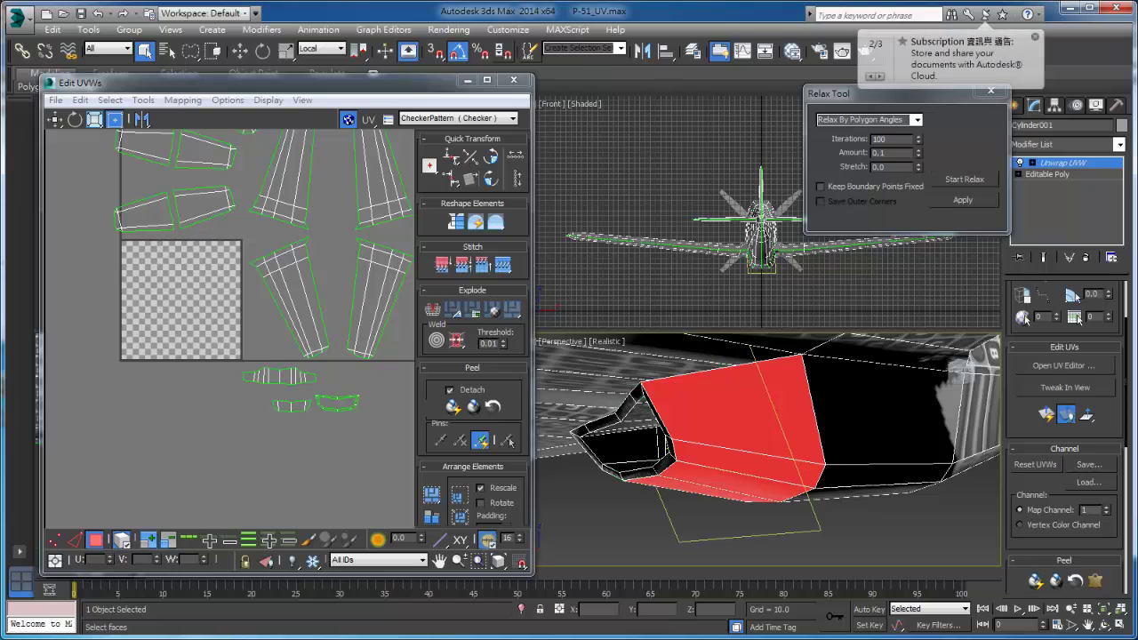
Apply a cylindrical projection to the selected outer scoop faces and fit it to the selection.
{"action": "scroll", "coordinate": [1065, 400], "scroll_direction": "down", "scroll_amount": 5}
{"action": "scroll", "coordinate": [1064, 401], "scroll_direction": "down", "scroll_amount": 1}
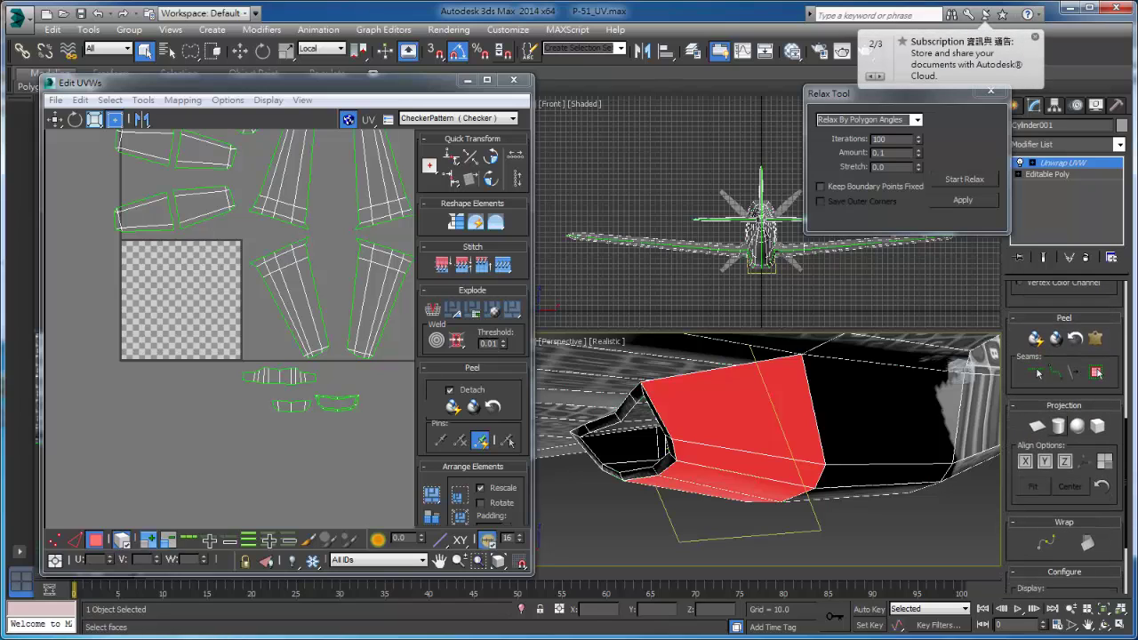
{"action": "left_click", "coordinate": [1057, 427]}
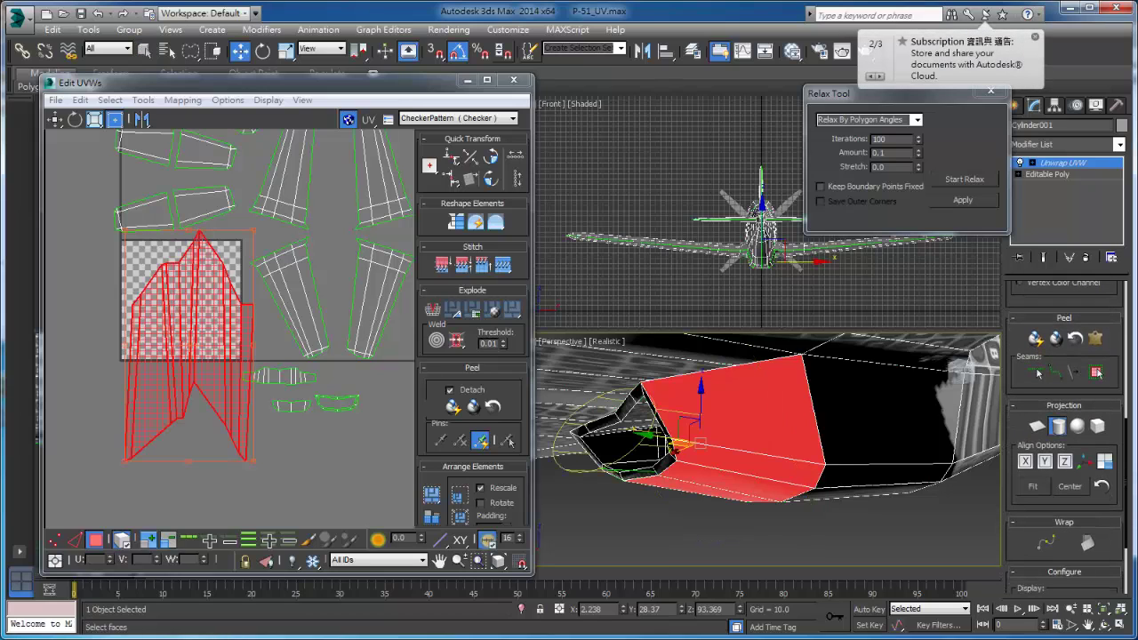
{"action": "left_click", "coordinate": [1032, 486]}
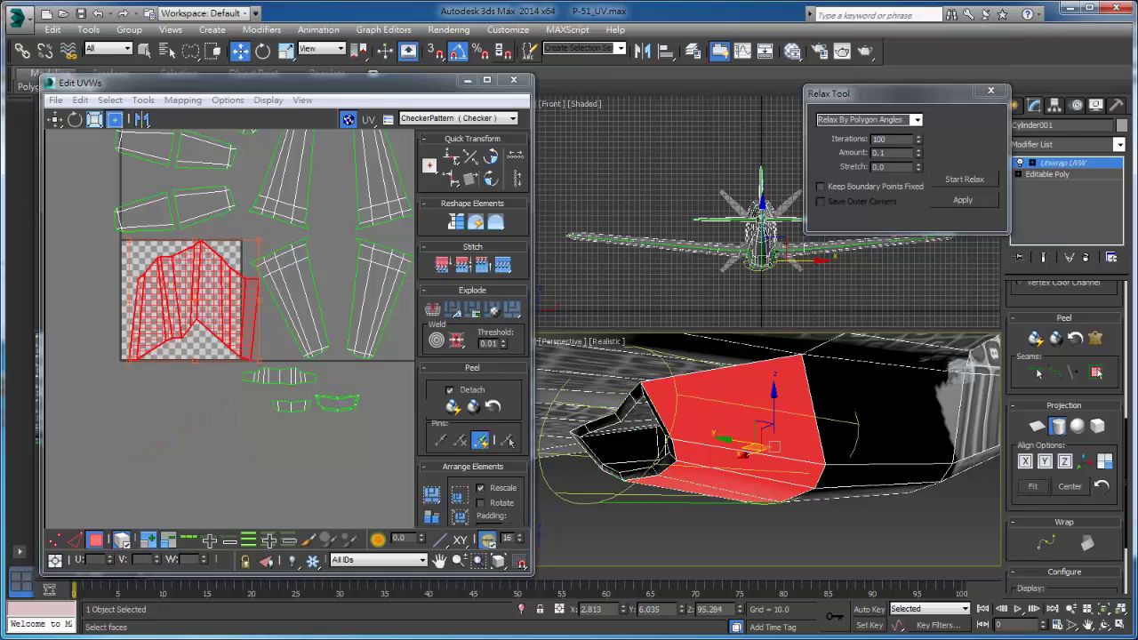
Rotate the cylindrical projection gizmo to line up with the air scoop's length and refit it to the selected faces.
{"action": "middle_click_drag", "start_coordinate": [765, 418], "coordinate": [880, 427], "text": "alt"}
{"action": "key", "text": "e"}
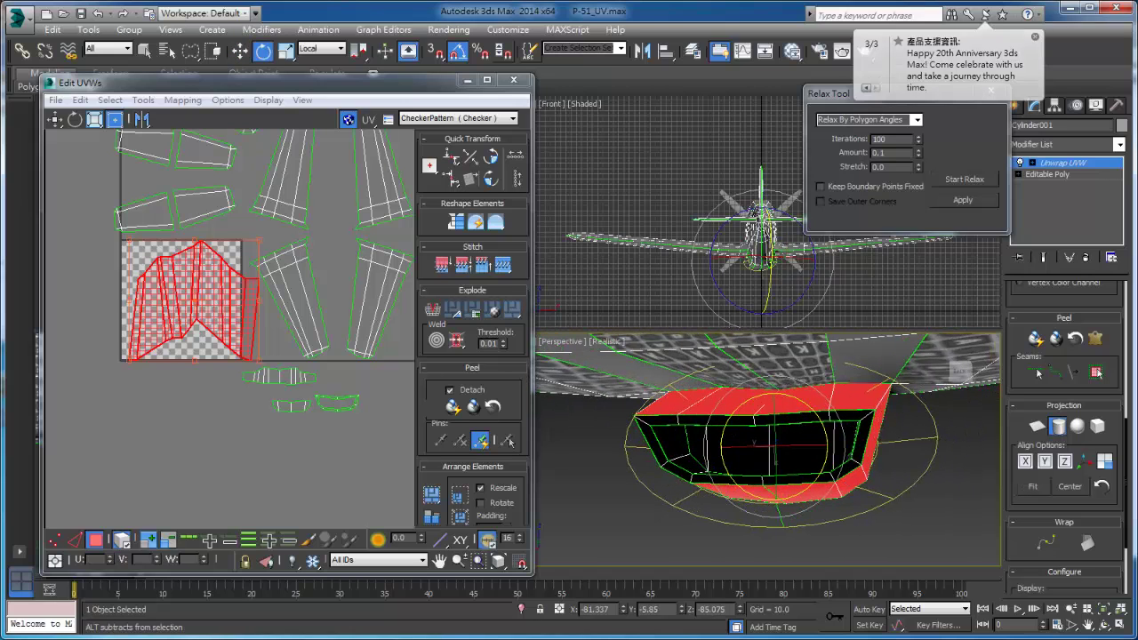
{"action": "left_click_drag", "start_coordinate": [881, 427], "coordinate": [880, 452]}
{"action": "middle_click_drag", "start_coordinate": [880, 452], "coordinate": [907, 481], "text": "alt"}
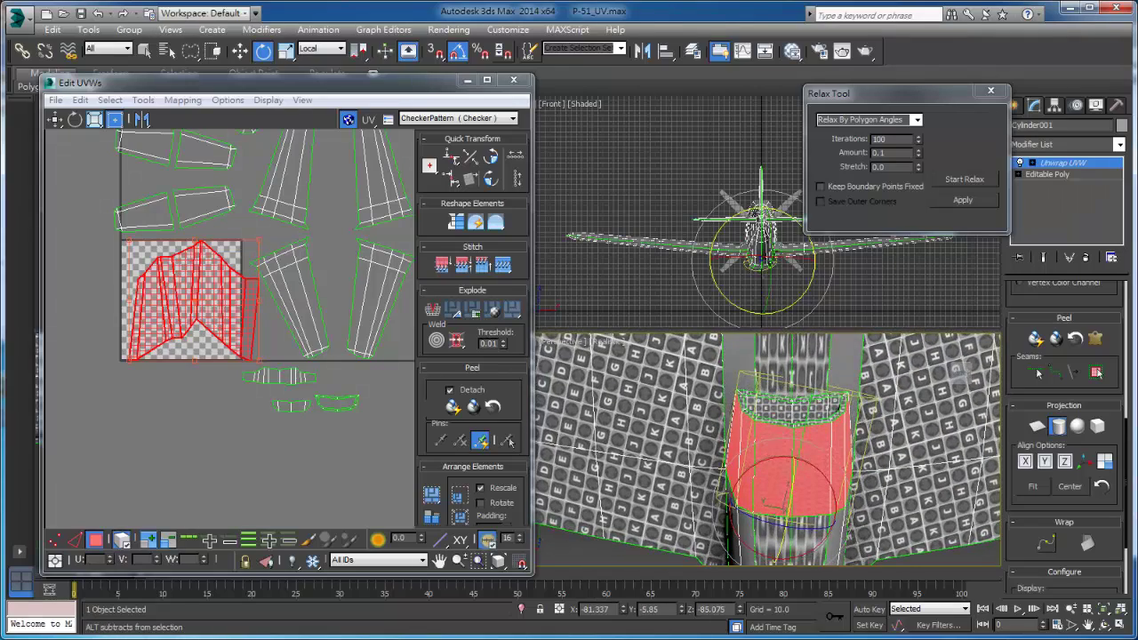
{"action": "left_click_drag", "start_coordinate": [836, 489], "coordinate": [836, 528]}
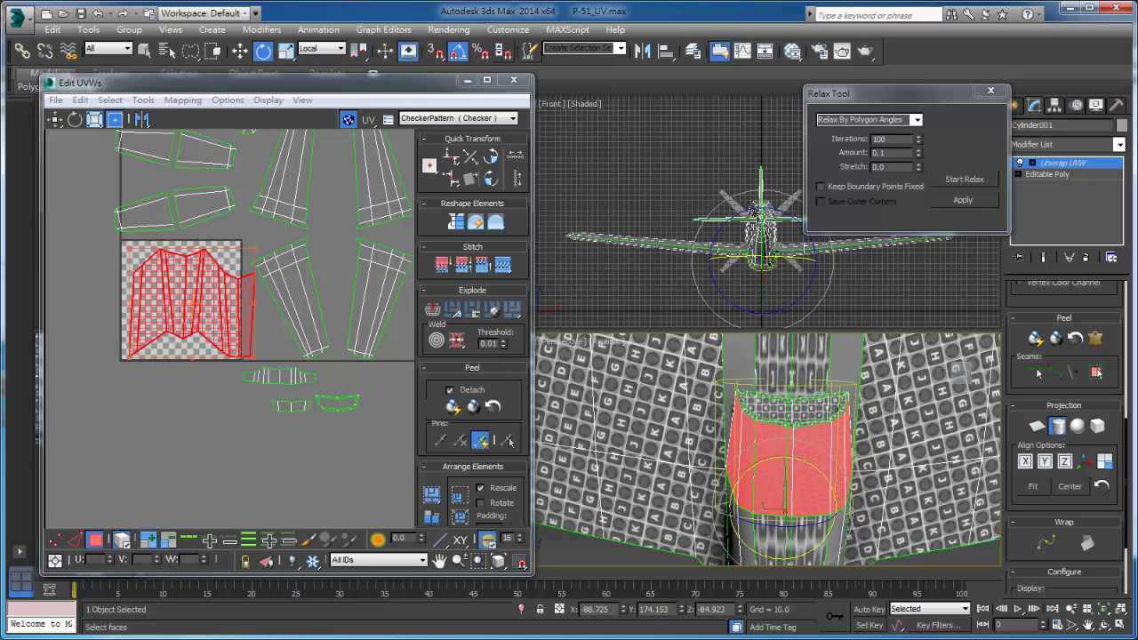
{"action": "left_click", "coordinate": [1033, 486]}
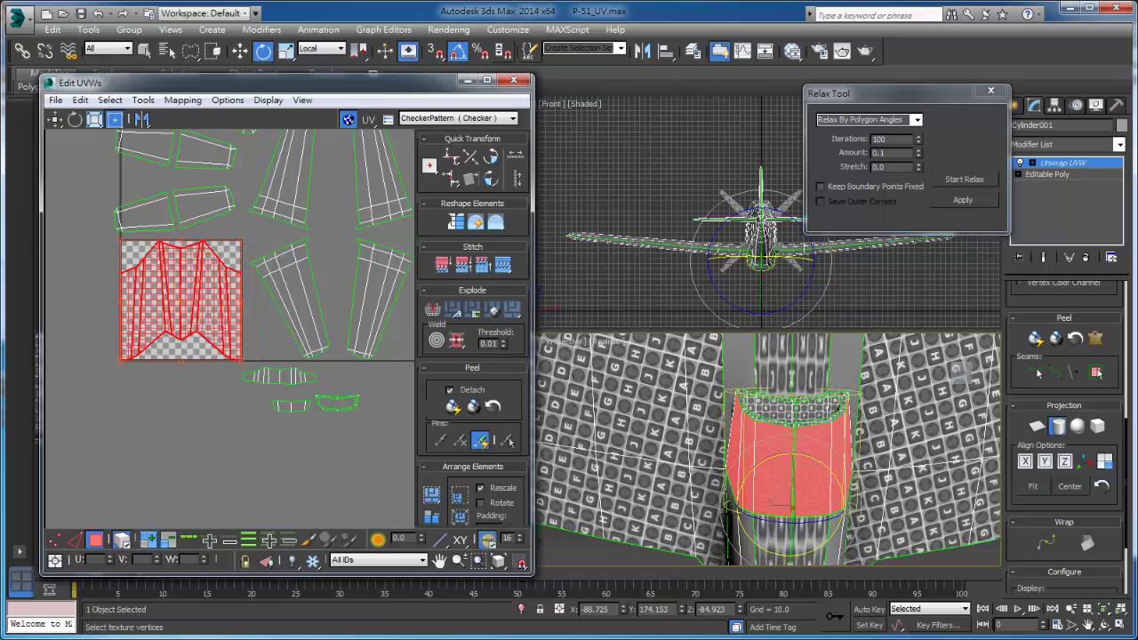
{"action": "middle_click_drag", "start_coordinate": [774, 501], "coordinate": [782, 418], "text": "alt"}
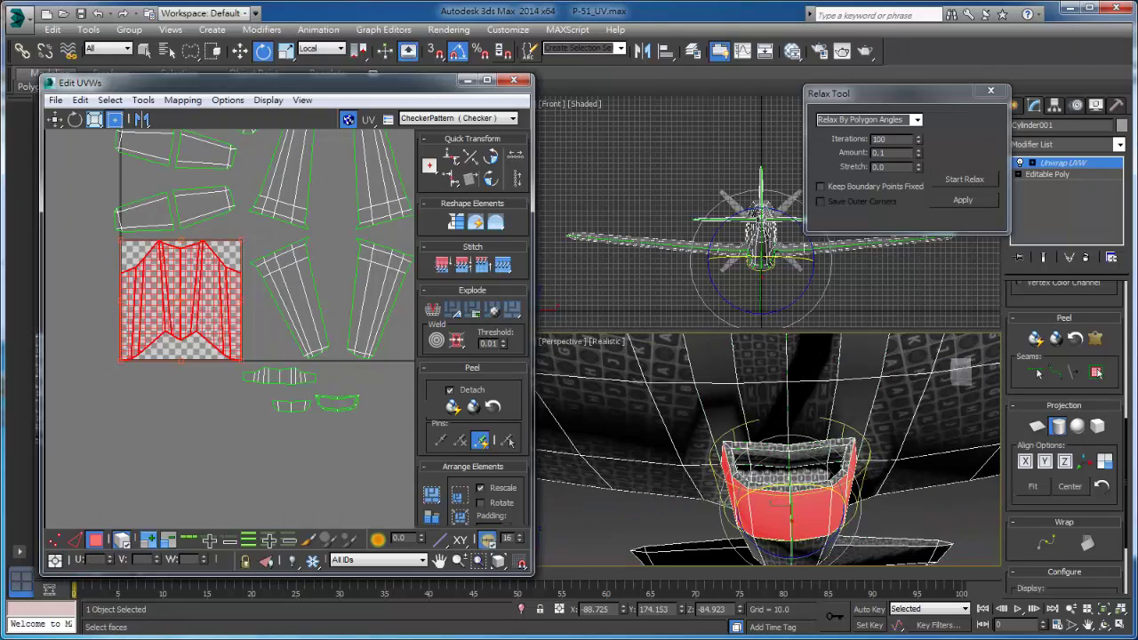
Relax the outer scoop shell by polygon angles, scale it down below the other small scoop shells, and clear the selection.
{"action": "middle_click_drag", "start_coordinate": [258, 284], "coordinate": [278, 334]}
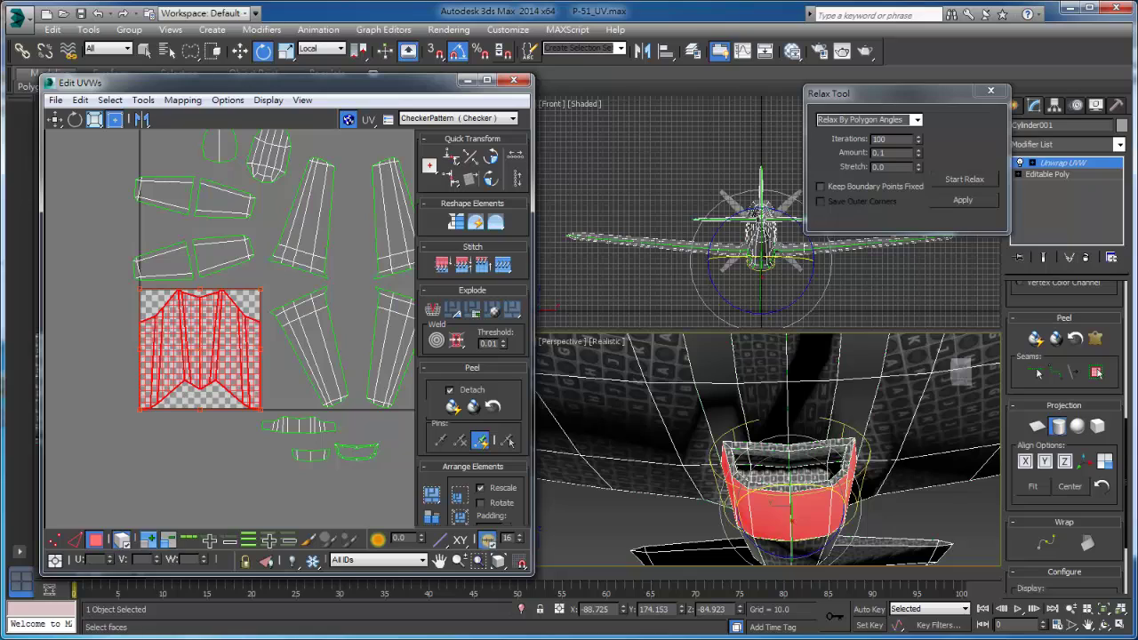
{"action": "left_click", "coordinate": [1058, 427]}
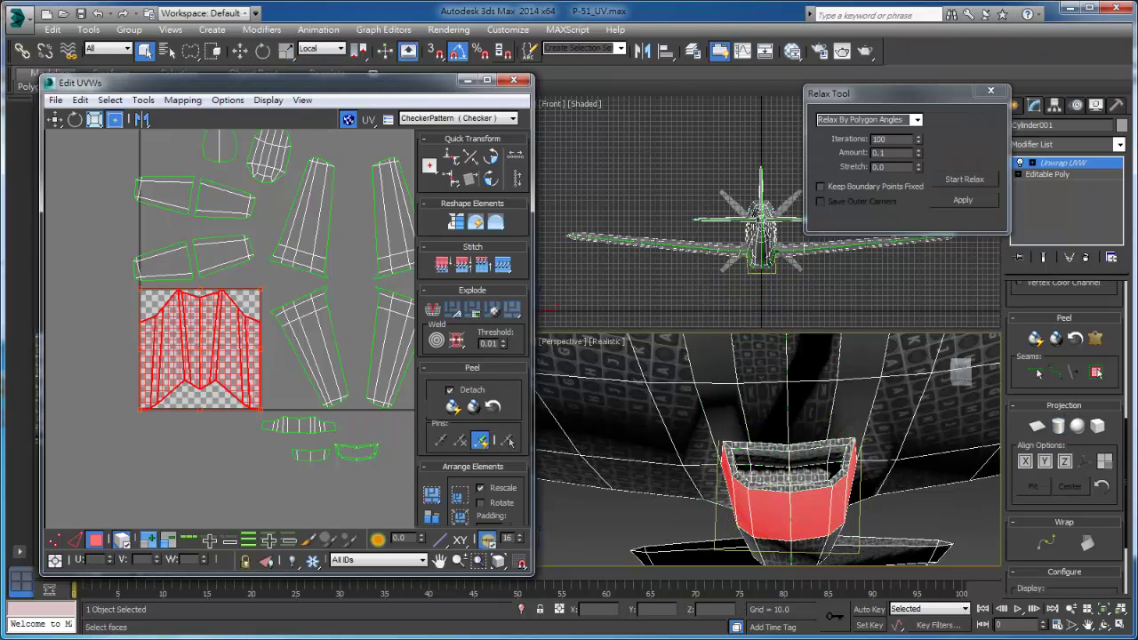
{"action": "left_click", "coordinate": [965, 179]}
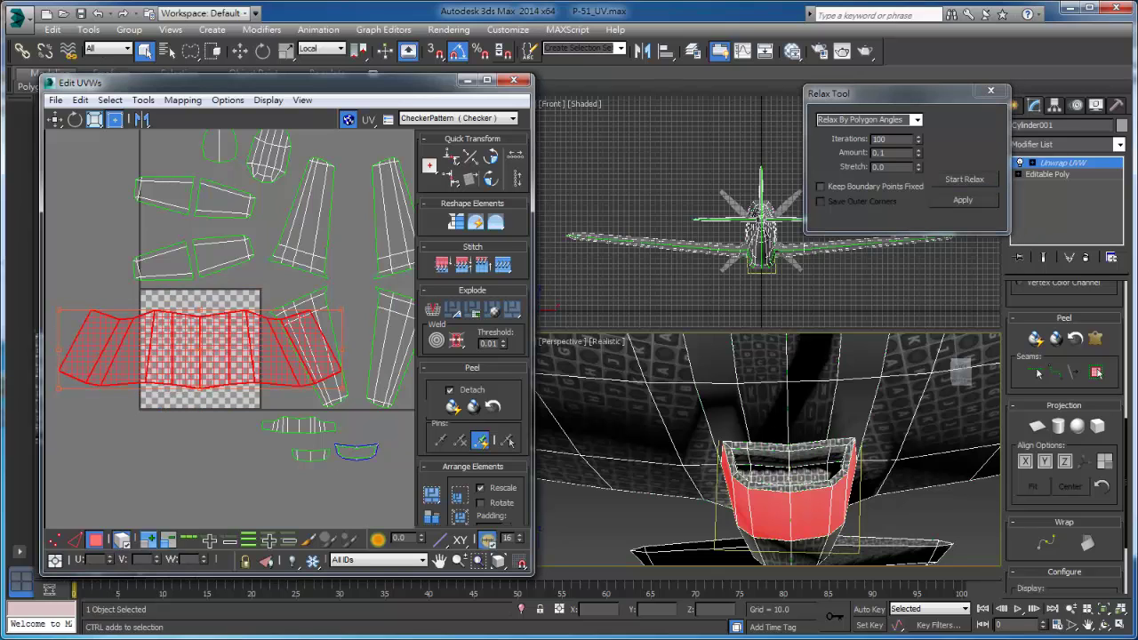
{"action": "left_click_drag", "start_coordinate": [342, 311], "coordinate": [292, 480]}
{"action": "left_click", "coordinate": [374, 498]}
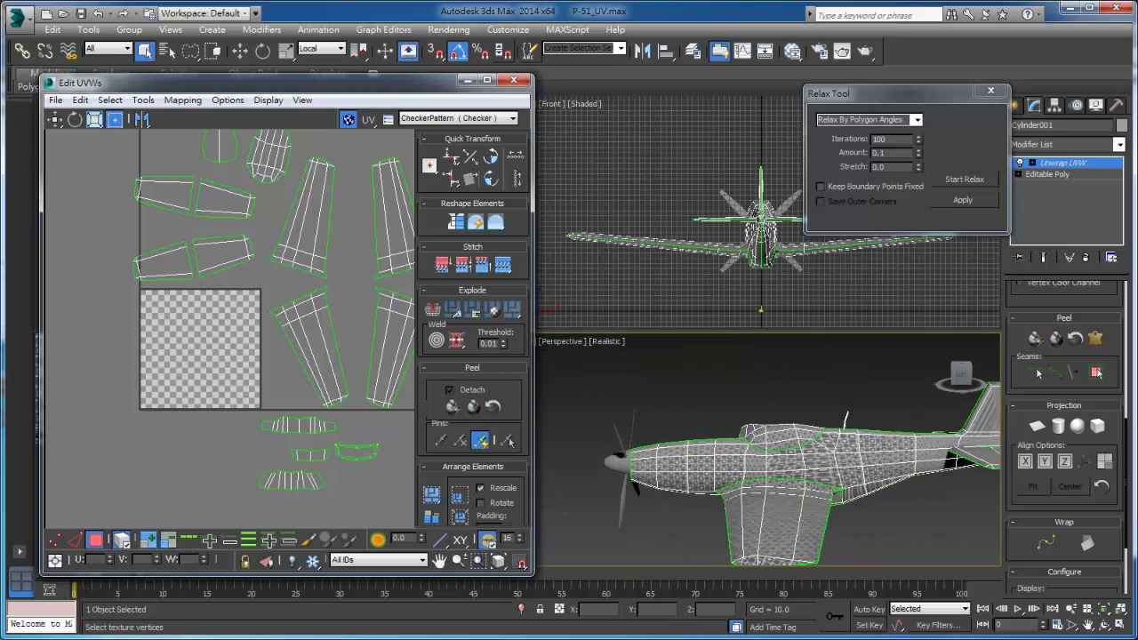
Select all UV shells in the layout to highlight the already mapped faces on the aircraft and inspect them from the side and above.
{"action": "scroll", "coordinate": [189, 380], "scroll_direction": "down", "scroll_amount": 4}
{"action": "key", "text": "ctrl+a"}
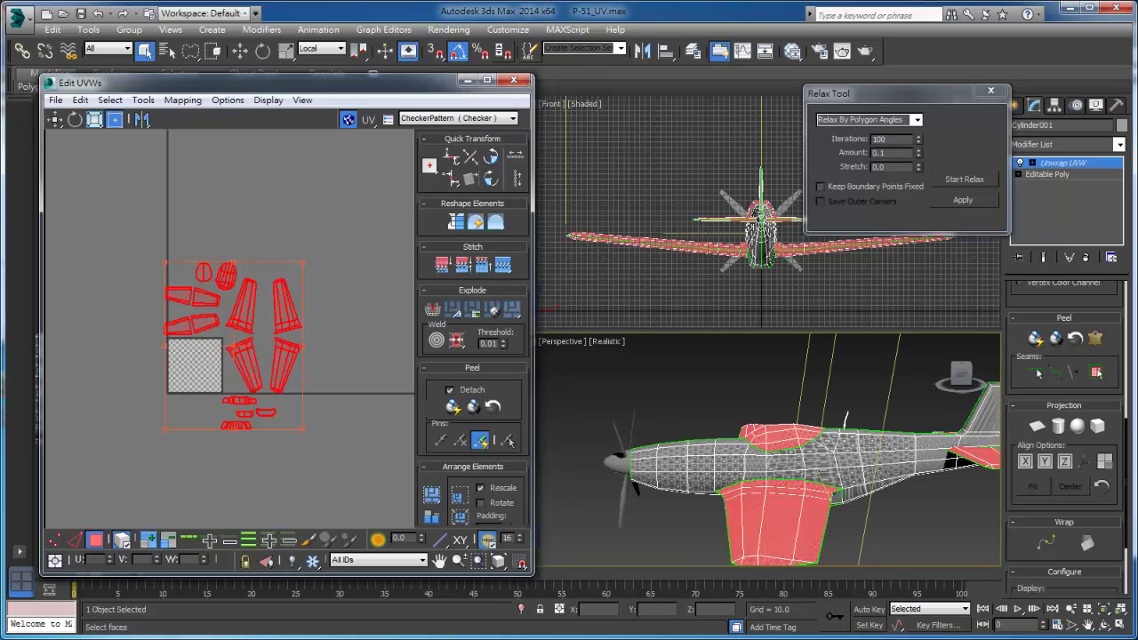
{"action": "middle_click_drag", "start_coordinate": [769, 449], "coordinate": [1005, 380], "text": "alt"}
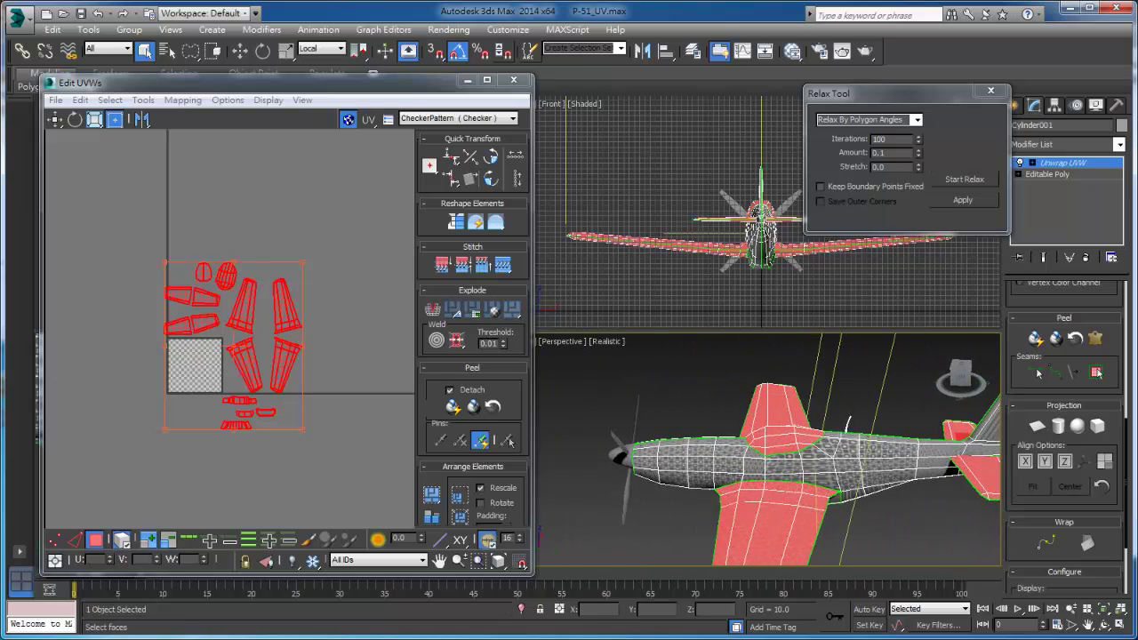